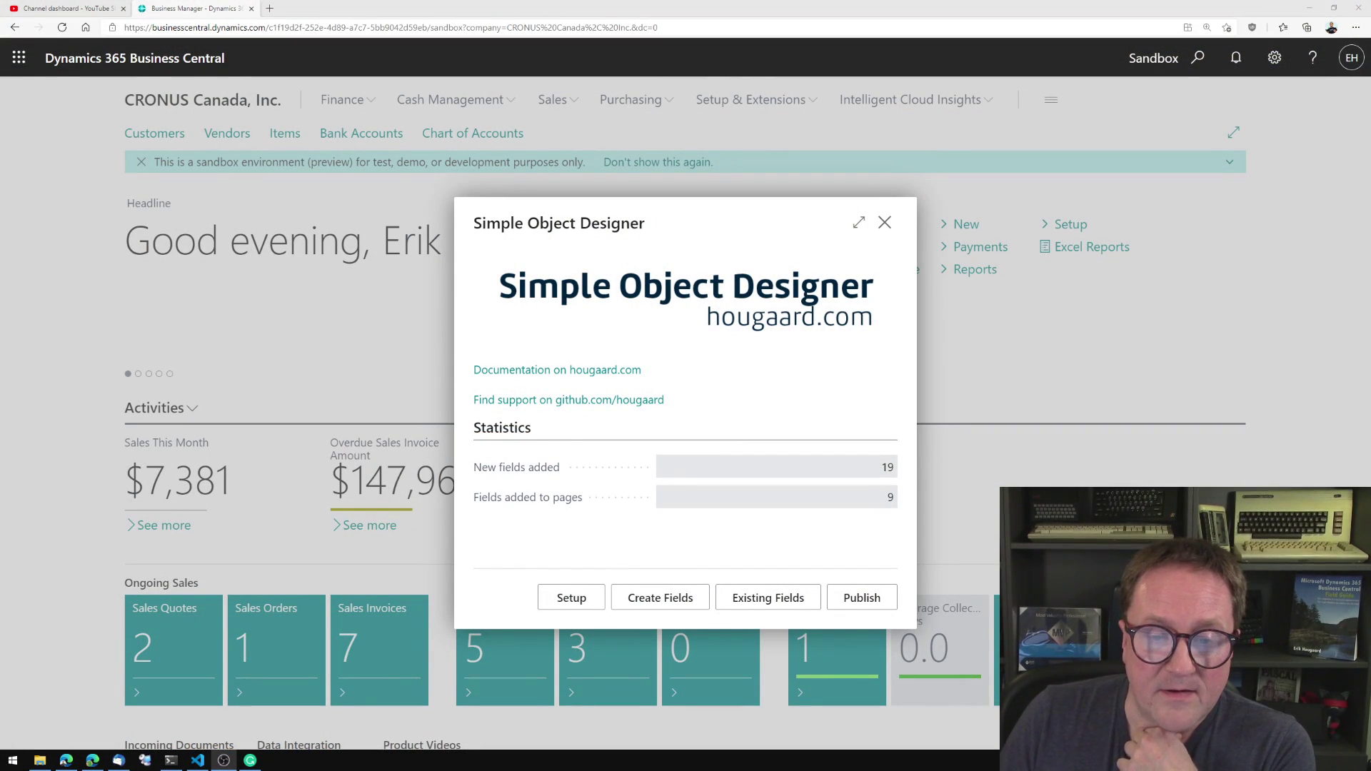
Open the Create Fields list in the Simple Object Designer to see the existing custom fields.
{"action": "left_click", "coordinate": [646, 607]}
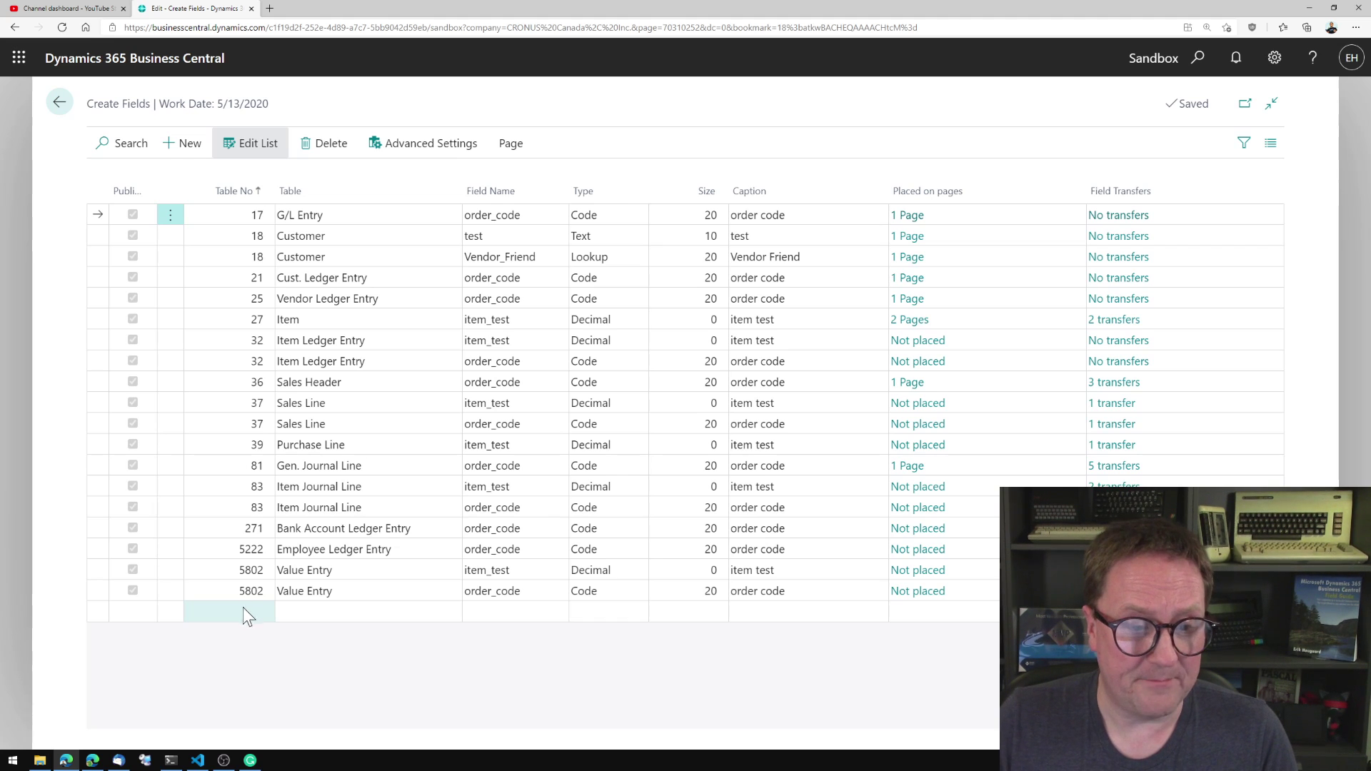
Add a field demo_field to table 38 Purchase Header, type Code, size 20.
{"action": "left_click", "coordinate": [246, 612]}
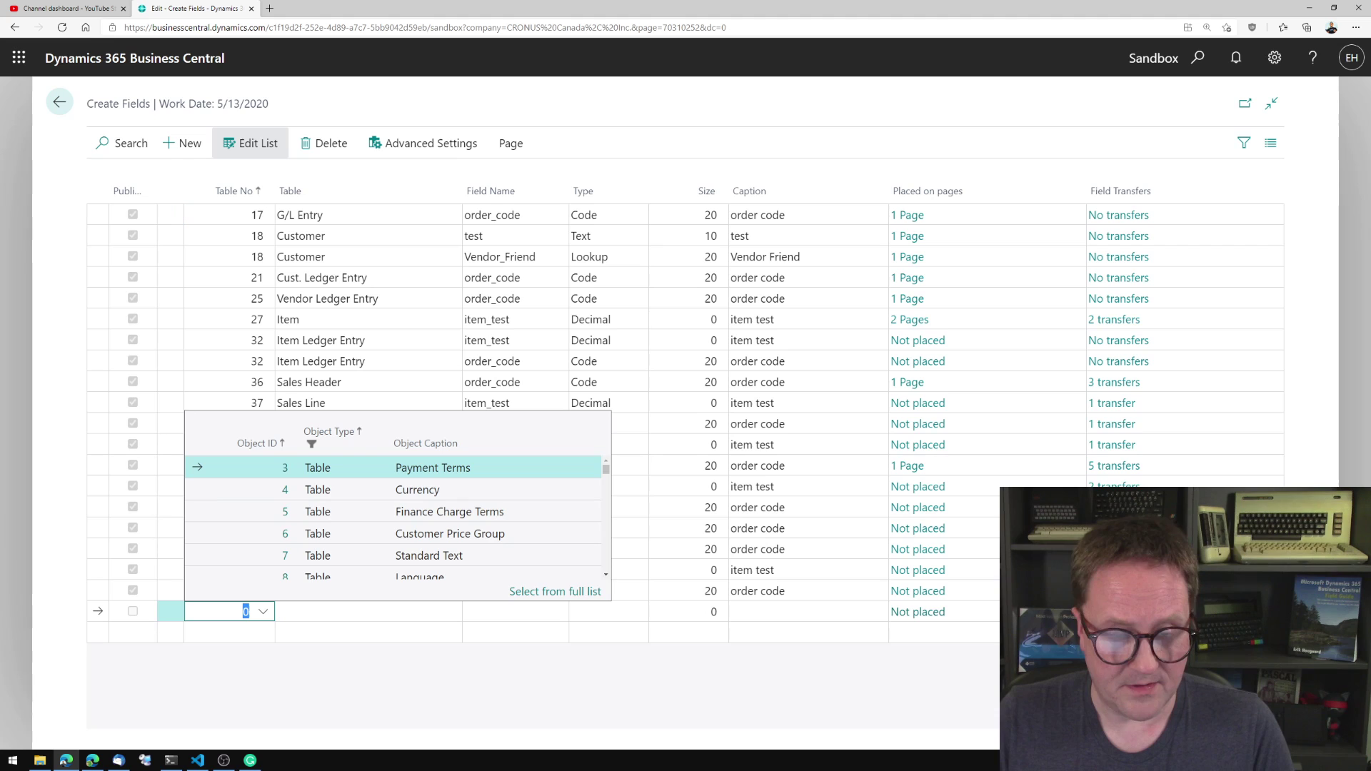
{"action": "type", "text": "38"}
{"action": "key", "text": "Tab"}
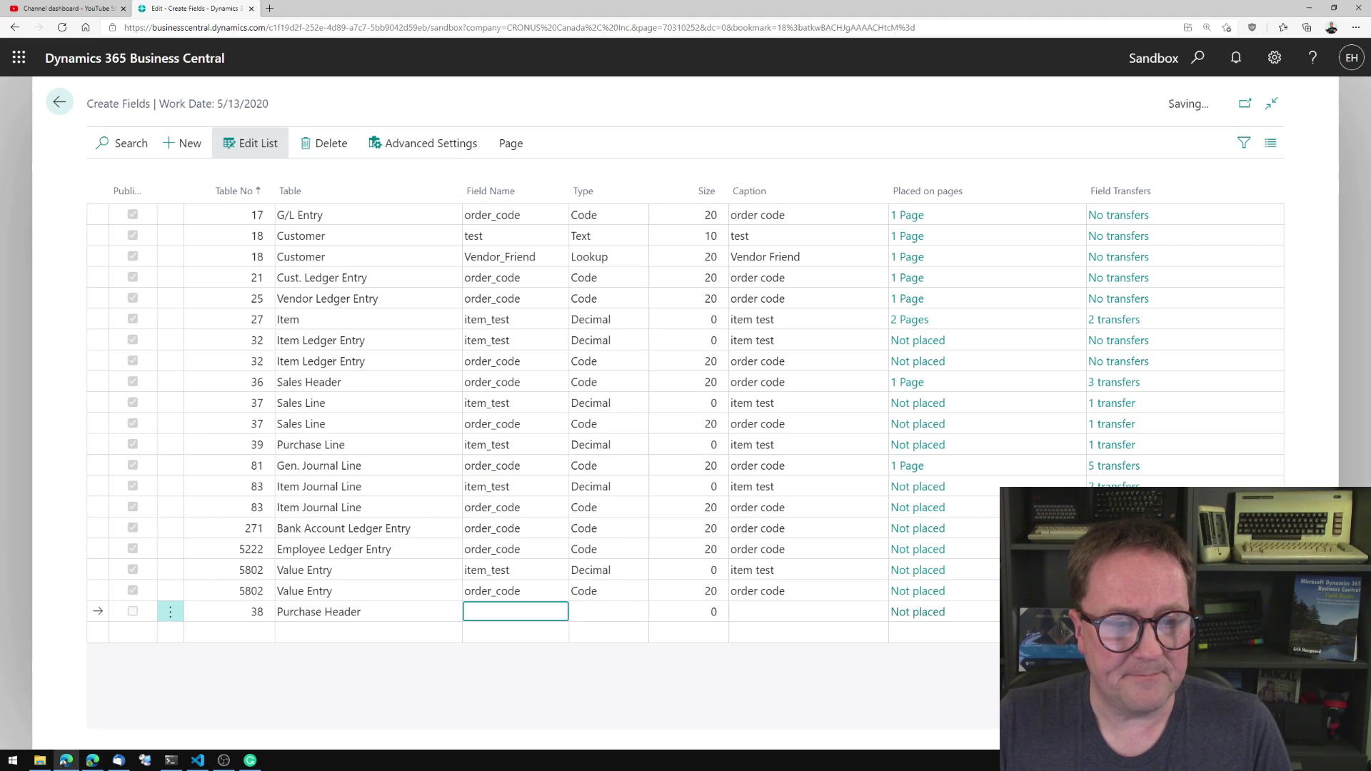
{"action": "type", "text": "demo_field"}
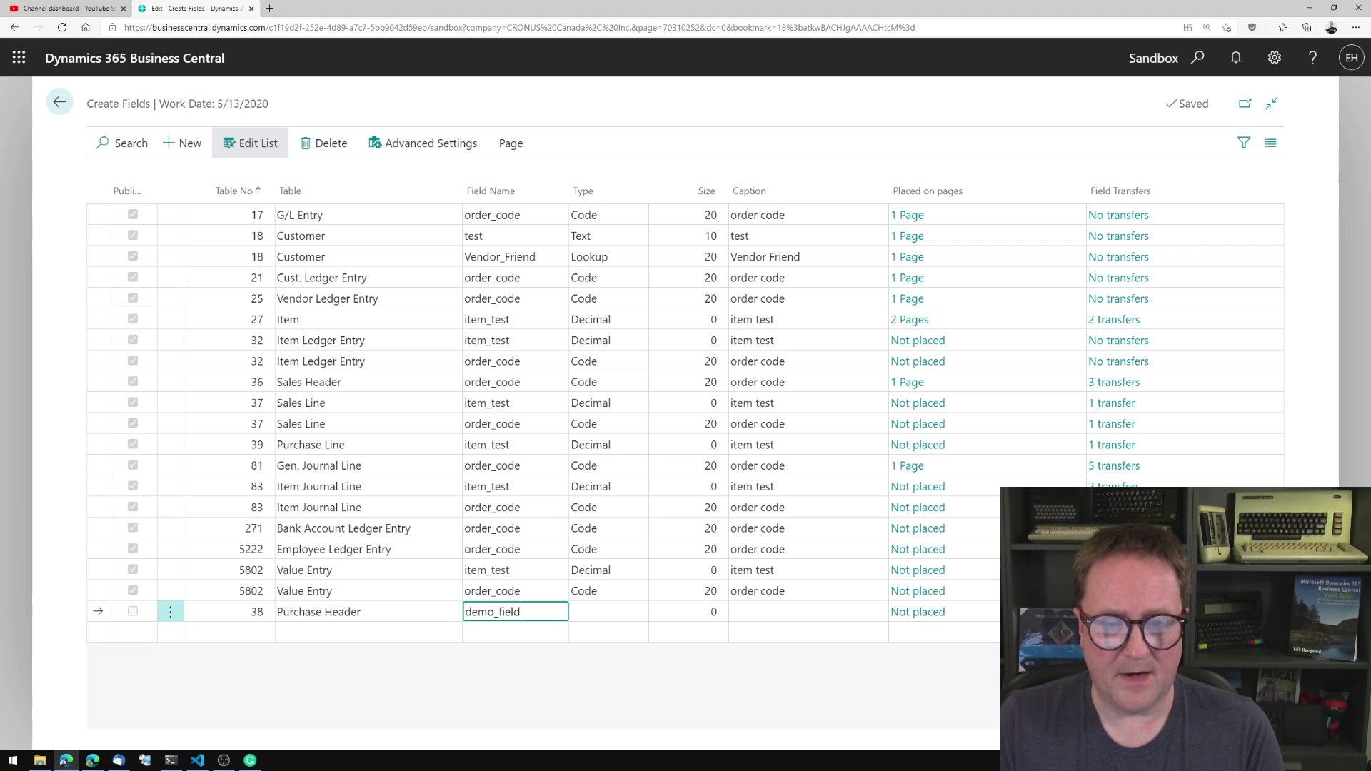
{"action": "key", "text": "Tab"}
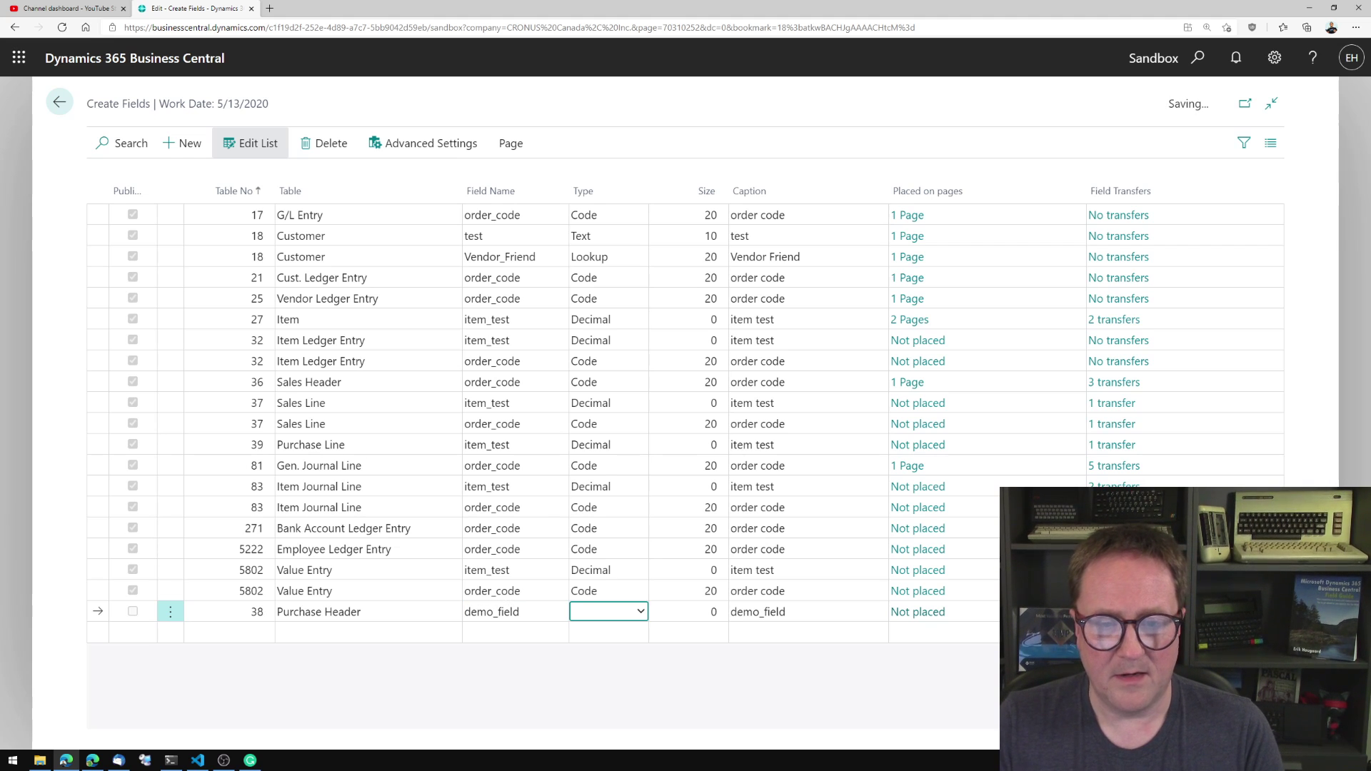
{"action": "key", "text": "Tab"}
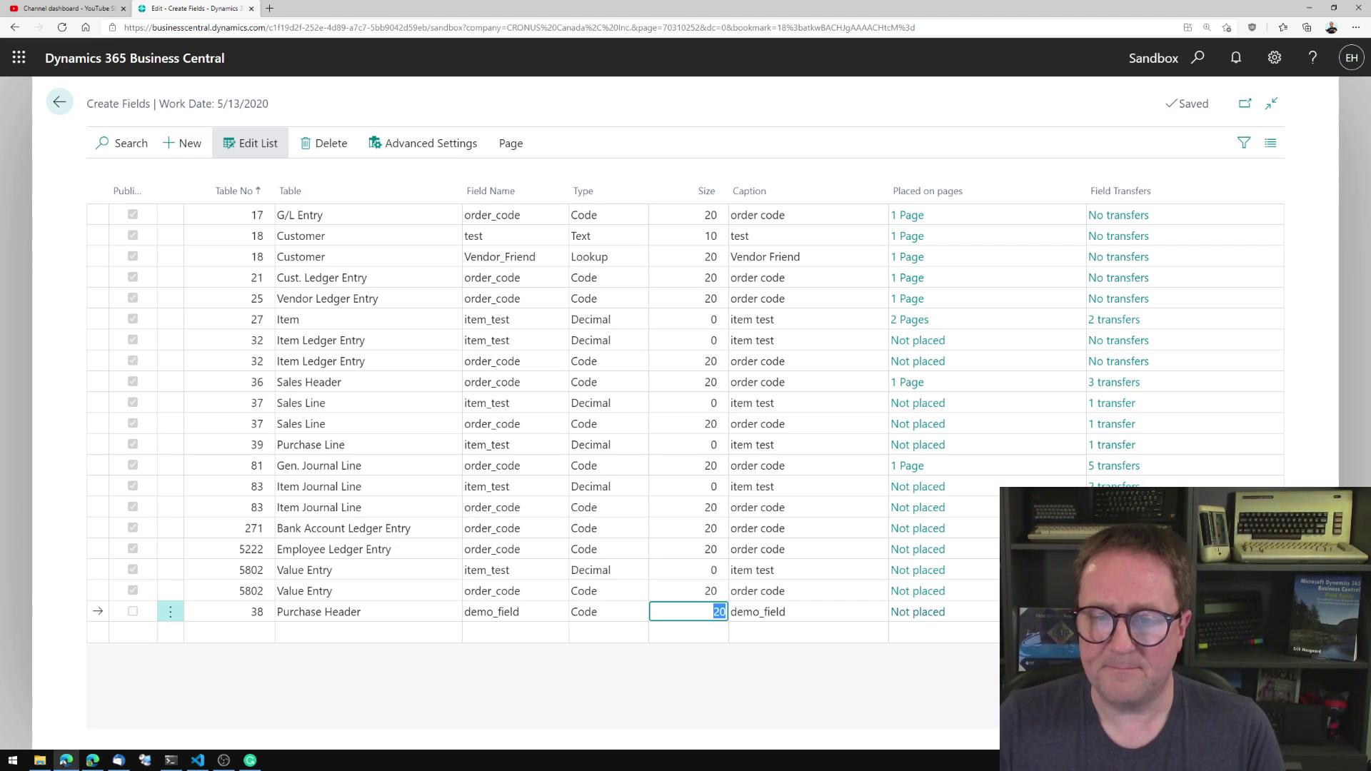
{"action": "key", "text": "Tab"}
{"action": "key", "text": "Tab"}
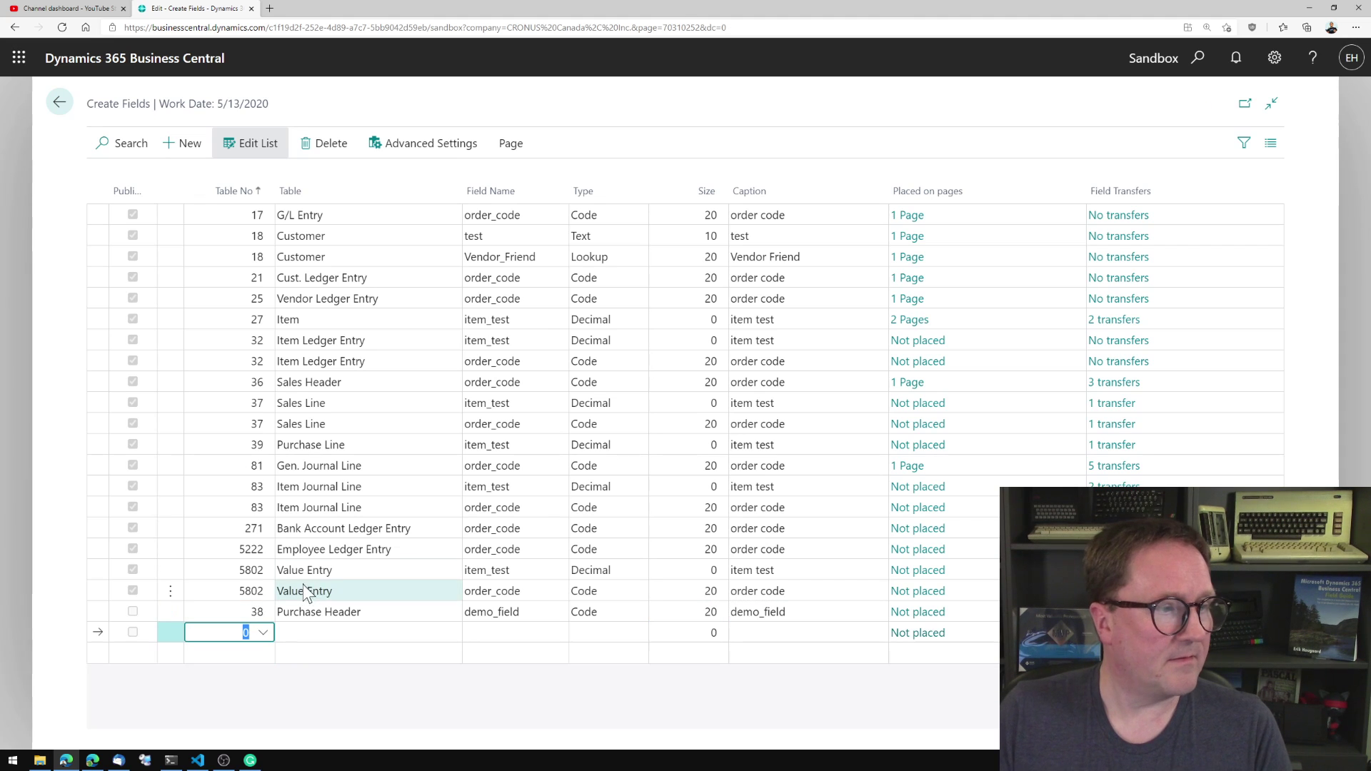
{"action": "left_click", "coordinate": [507, 465]}
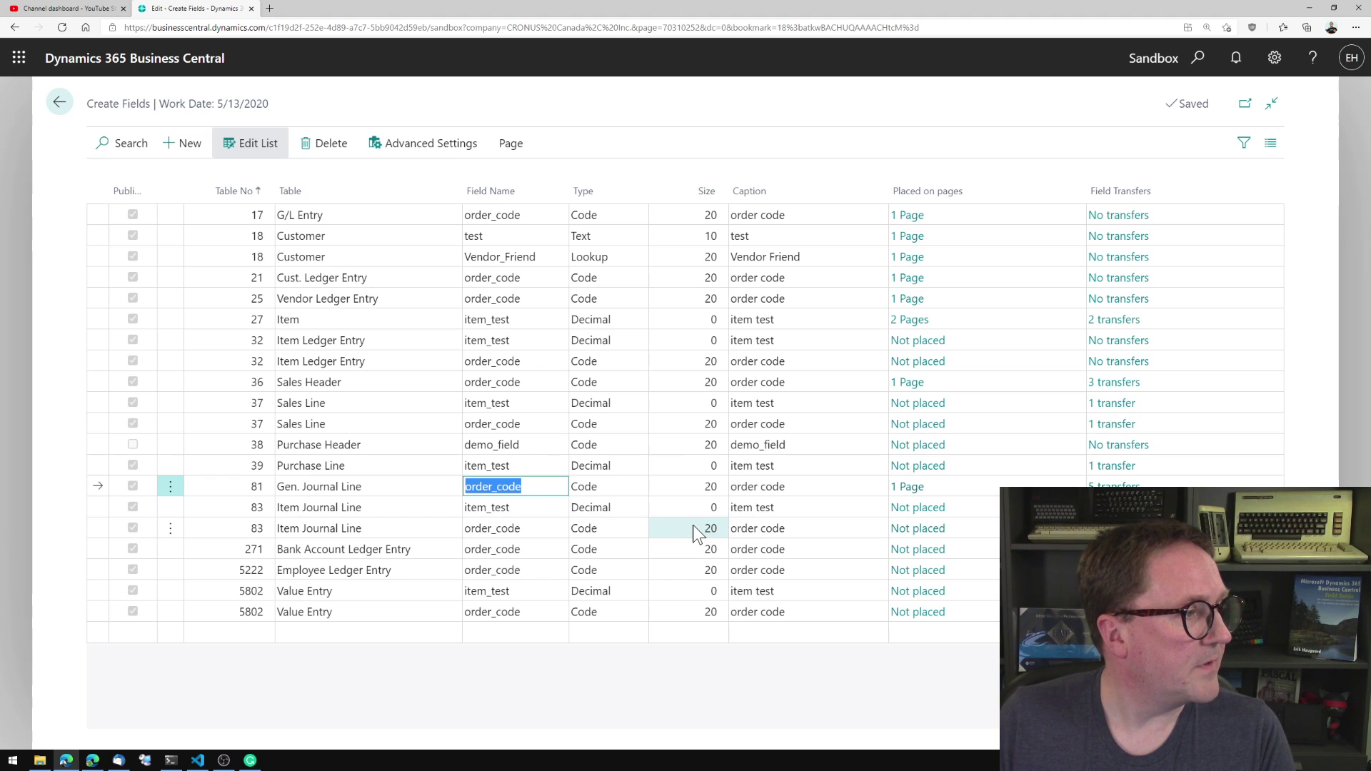
Return to the demo_field row and open its page placements.
{"action": "key", "text": "Up"}
{"action": "key", "text": "Up"}
{"action": "key", "text": "Tab"}
{"action": "key", "text": "Tab"}
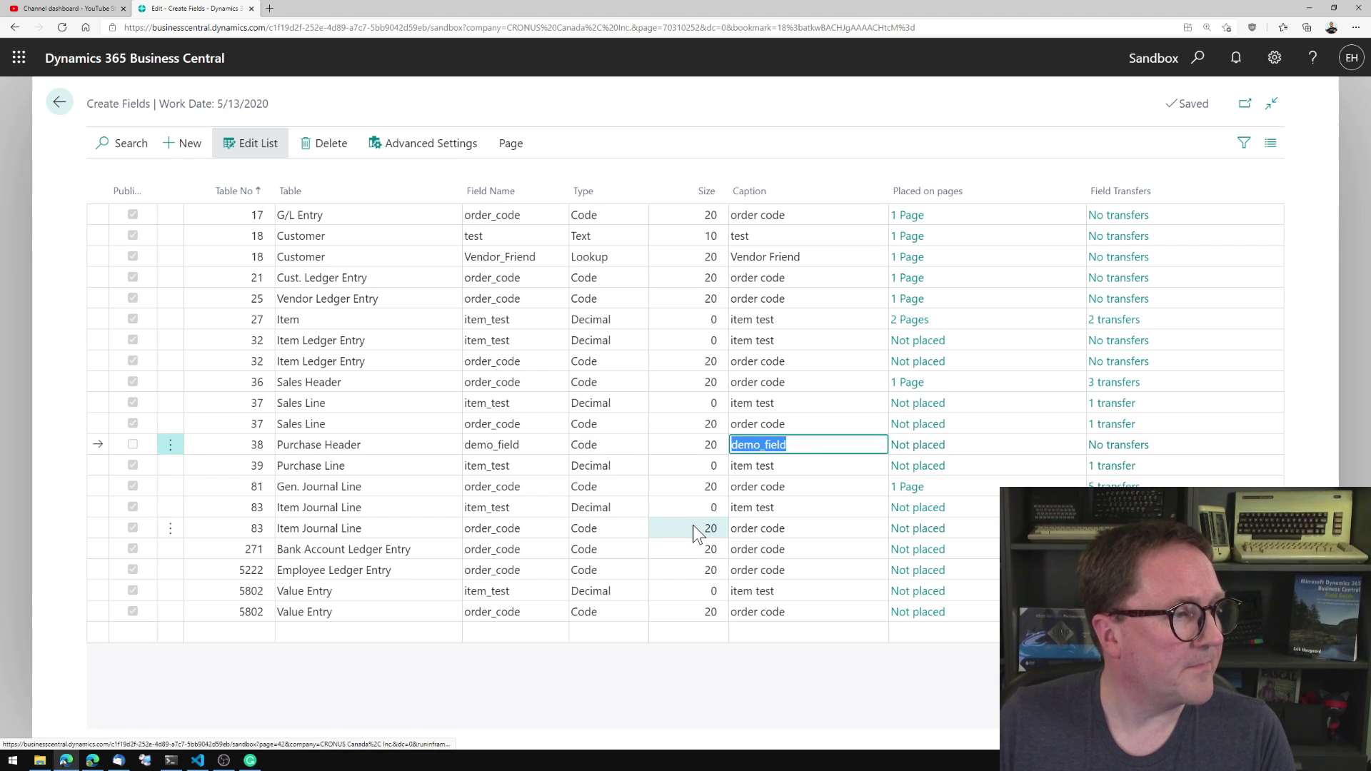
{"action": "key", "text": "shift+Tab"}
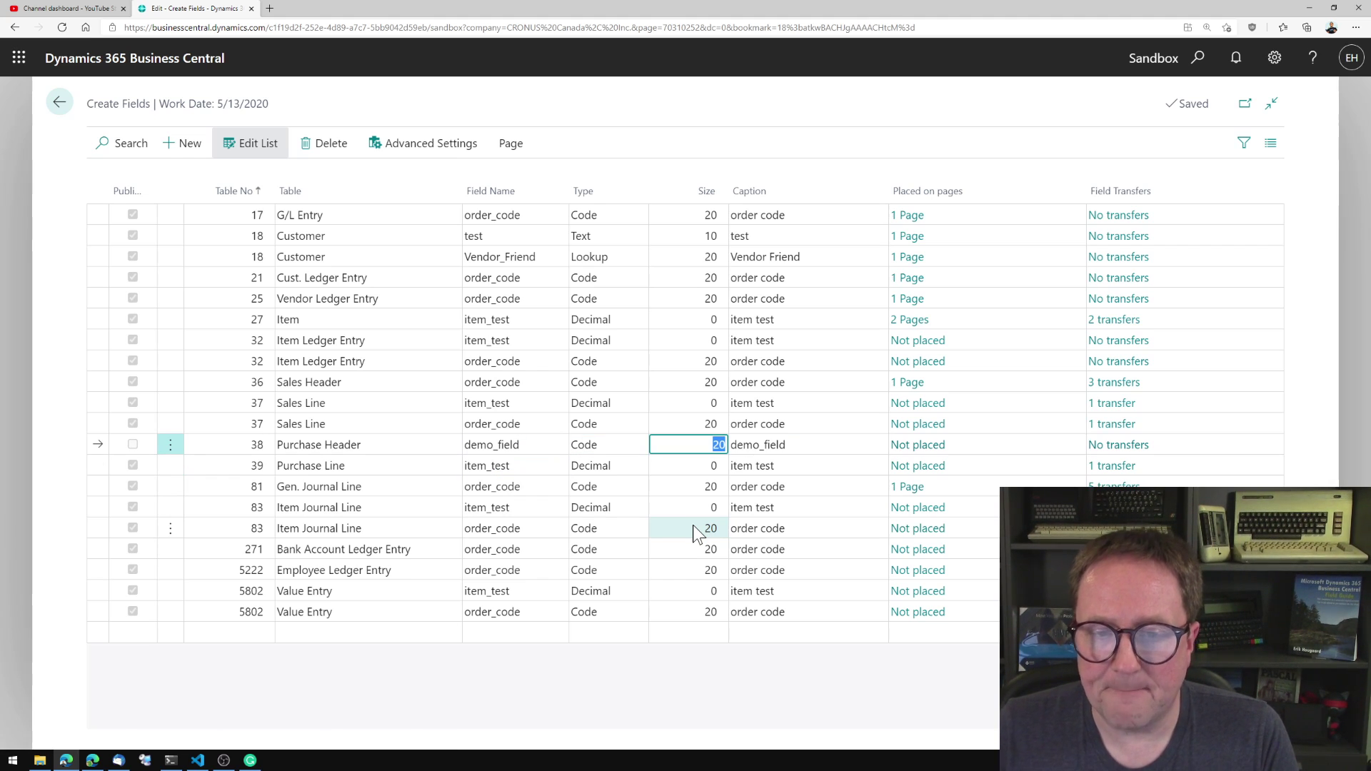
{"action": "key", "text": "Escape"}
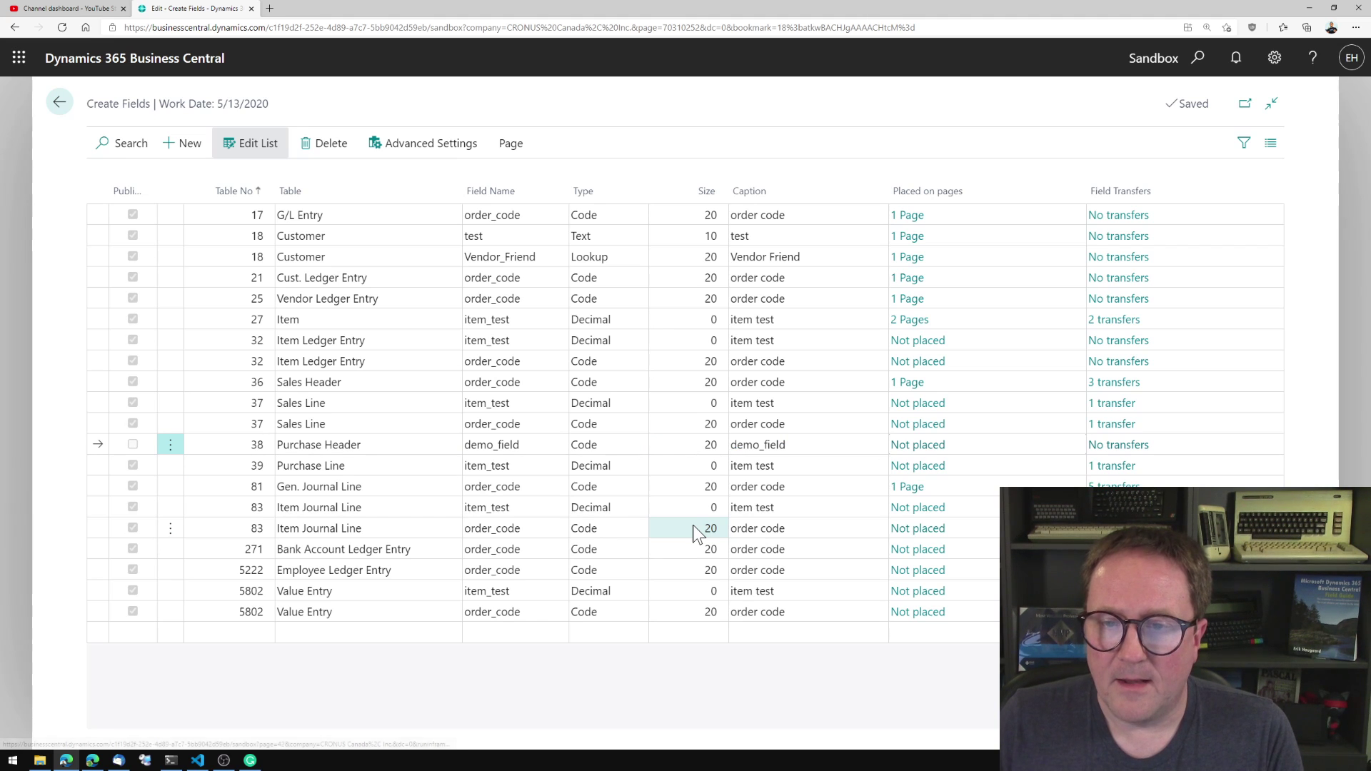
{"action": "left_click", "coordinate": [918, 445]}
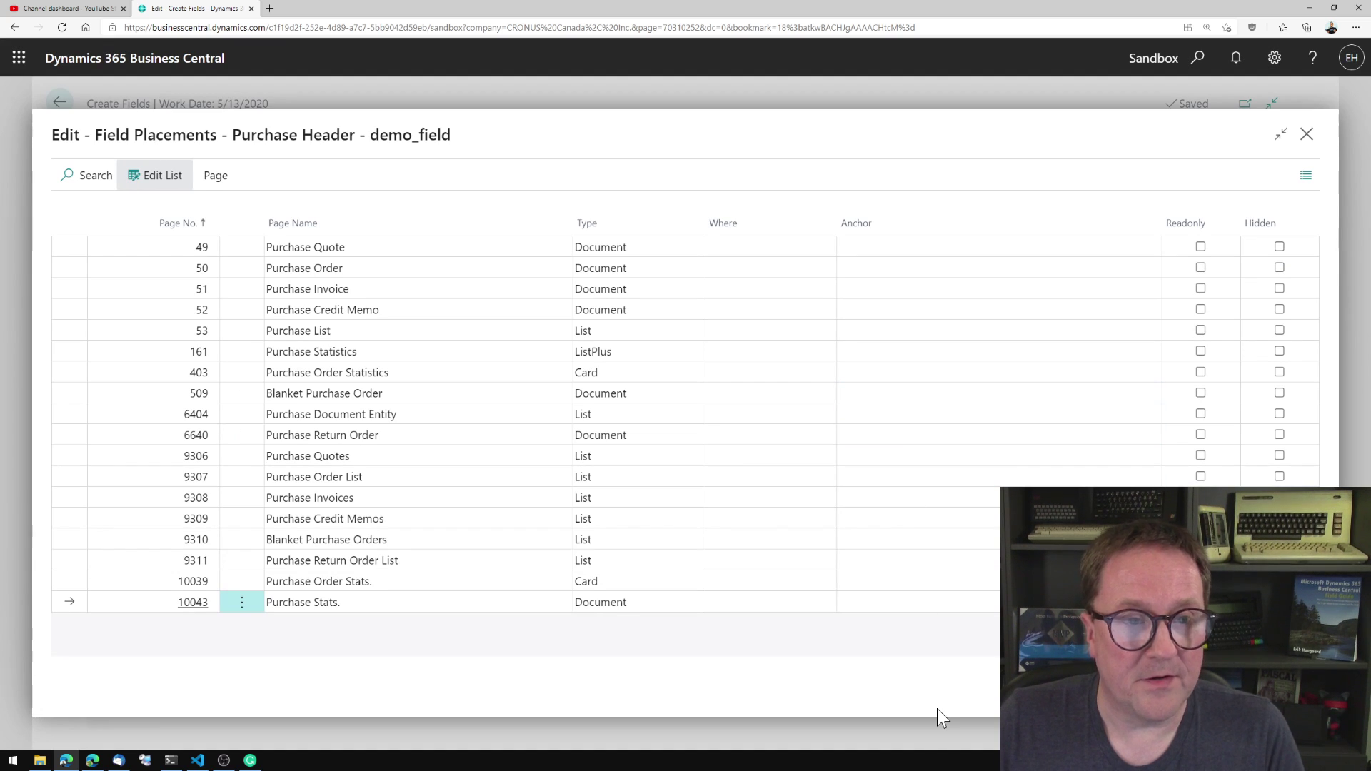
Place demo_field on Purchase Quote as AddAfter, anchored to Document Date.
{"action": "left_click", "coordinate": [831, 250]}
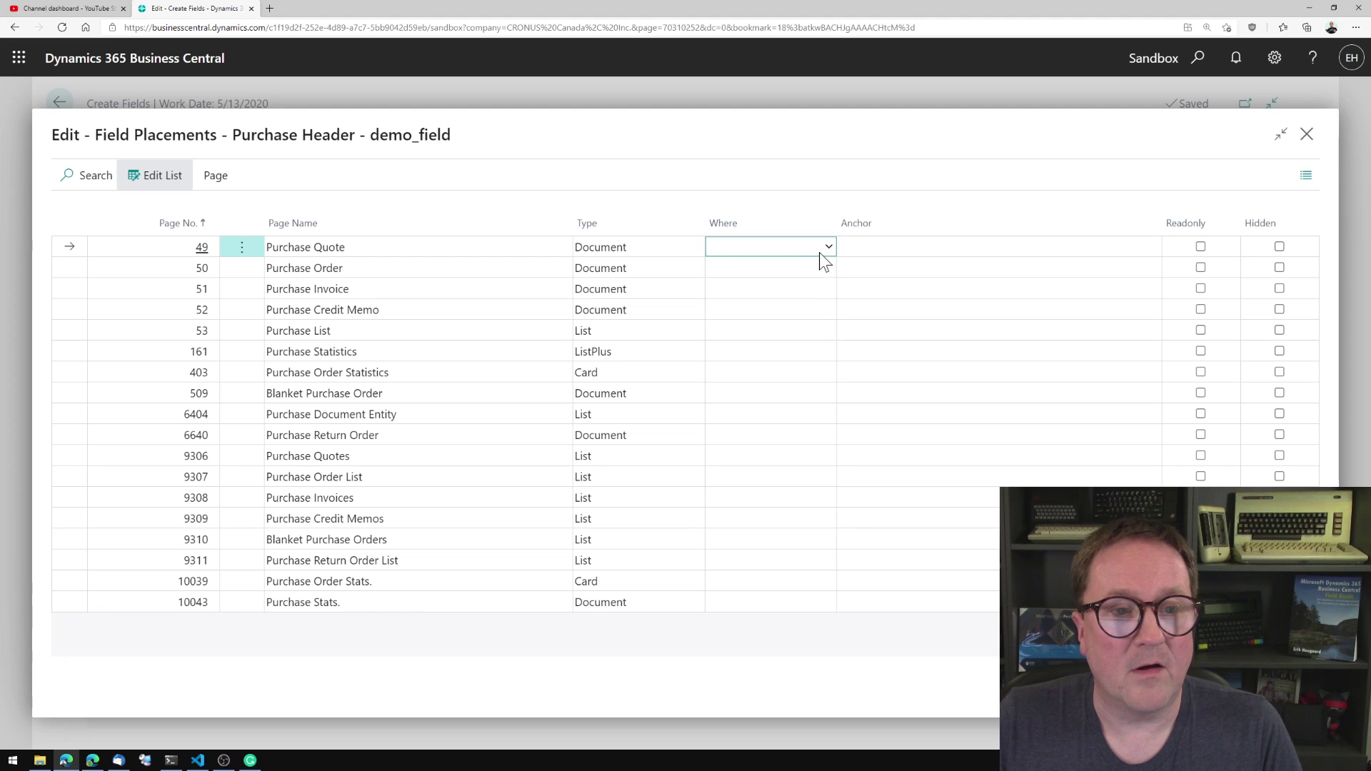
{"action": "left_click", "coordinate": [827, 247]}
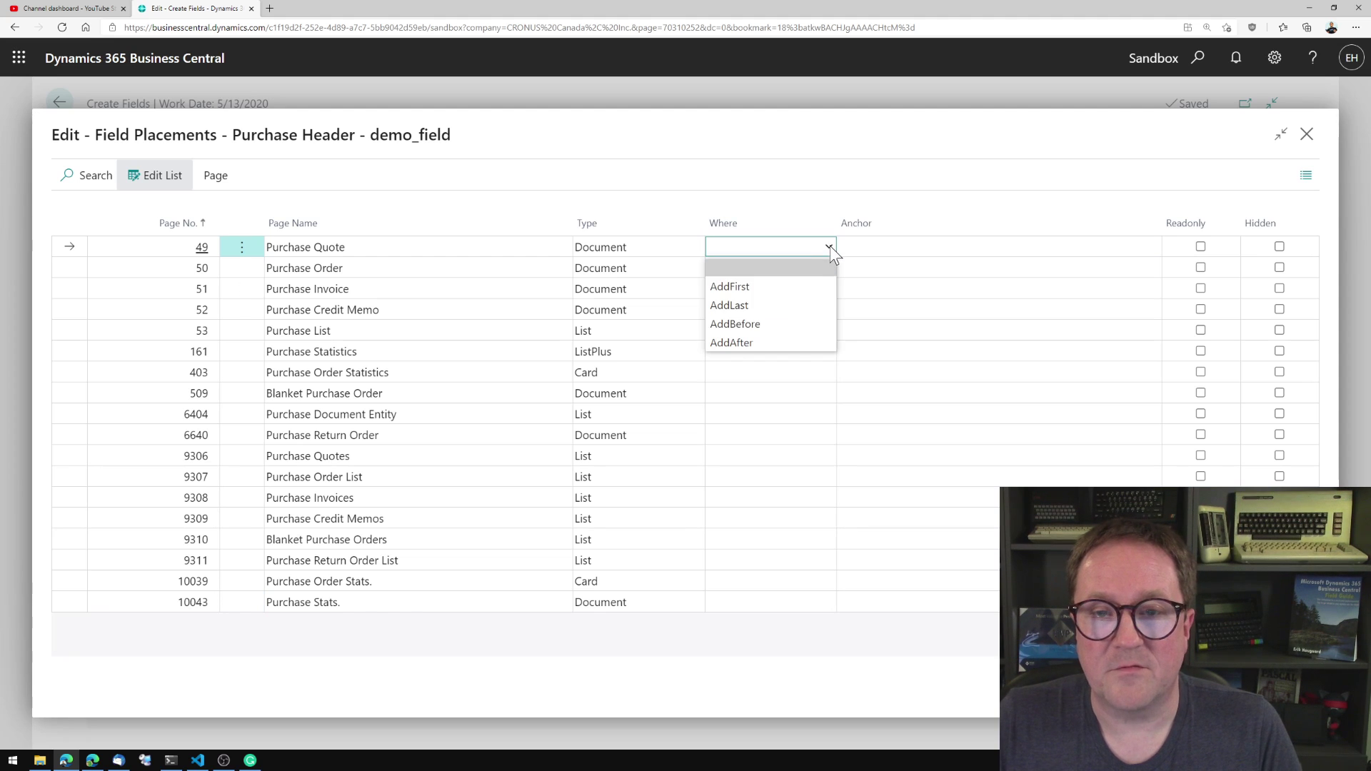
{"action": "left_click", "coordinate": [795, 343]}
{"action": "left_click", "coordinate": [941, 246]}
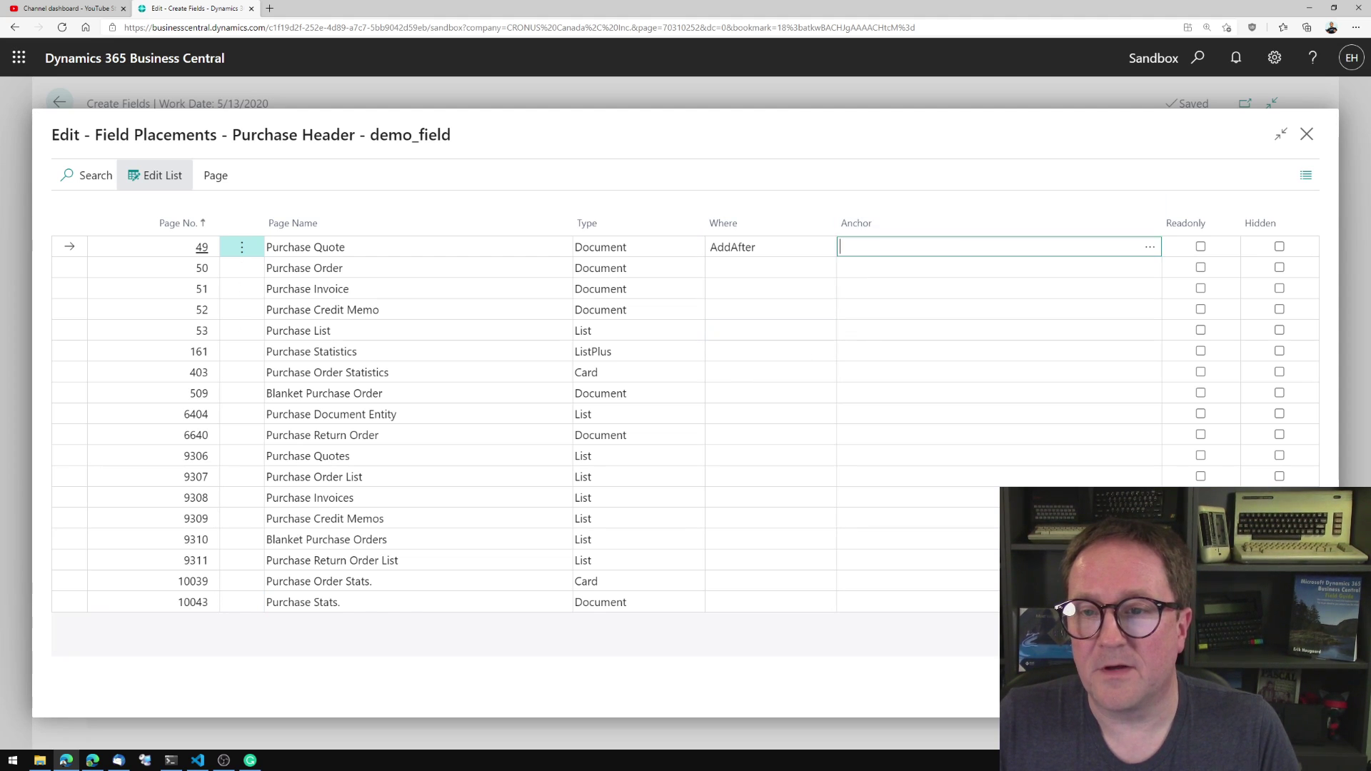
{"action": "left_click", "coordinate": [1149, 248]}
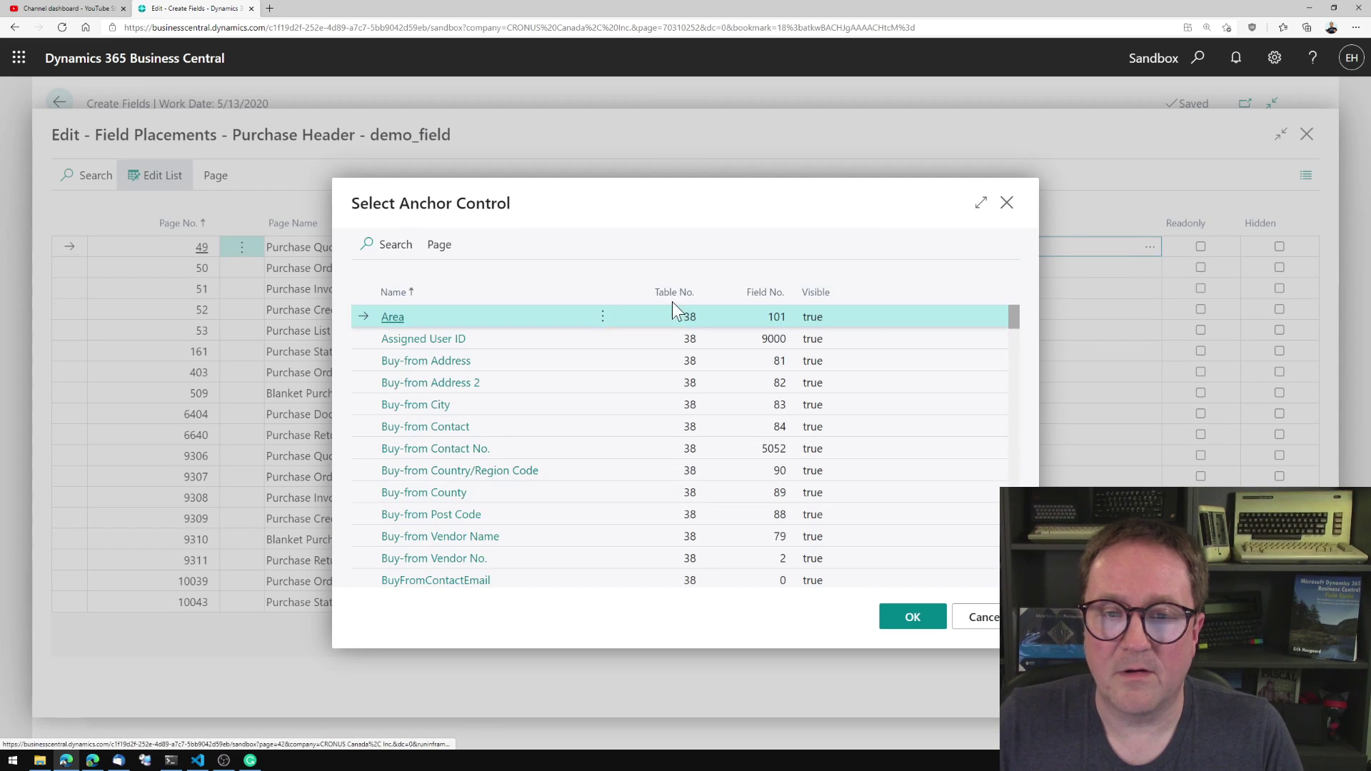
{"action": "scroll", "coordinate": [475, 443], "scroll_direction": "down", "scroll_amount": 3}
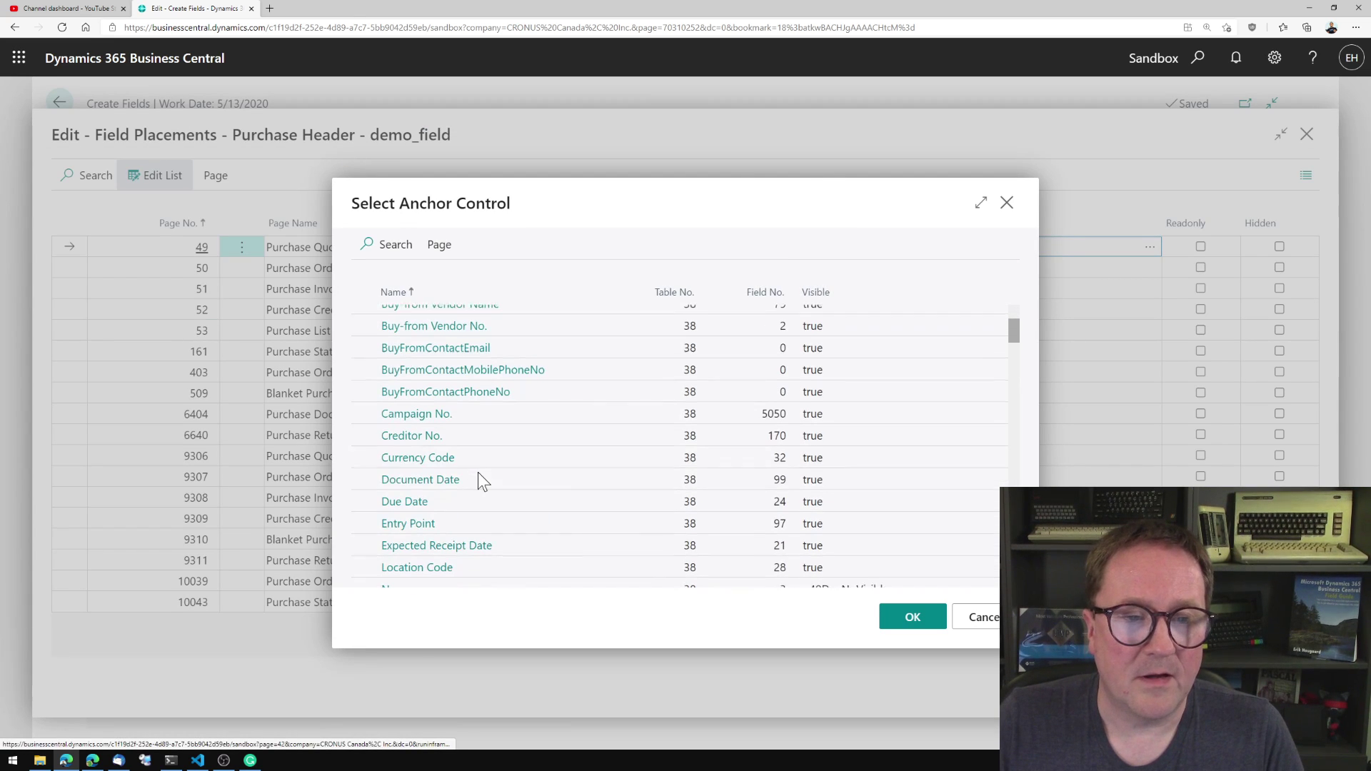
{"action": "left_click", "coordinate": [429, 479]}
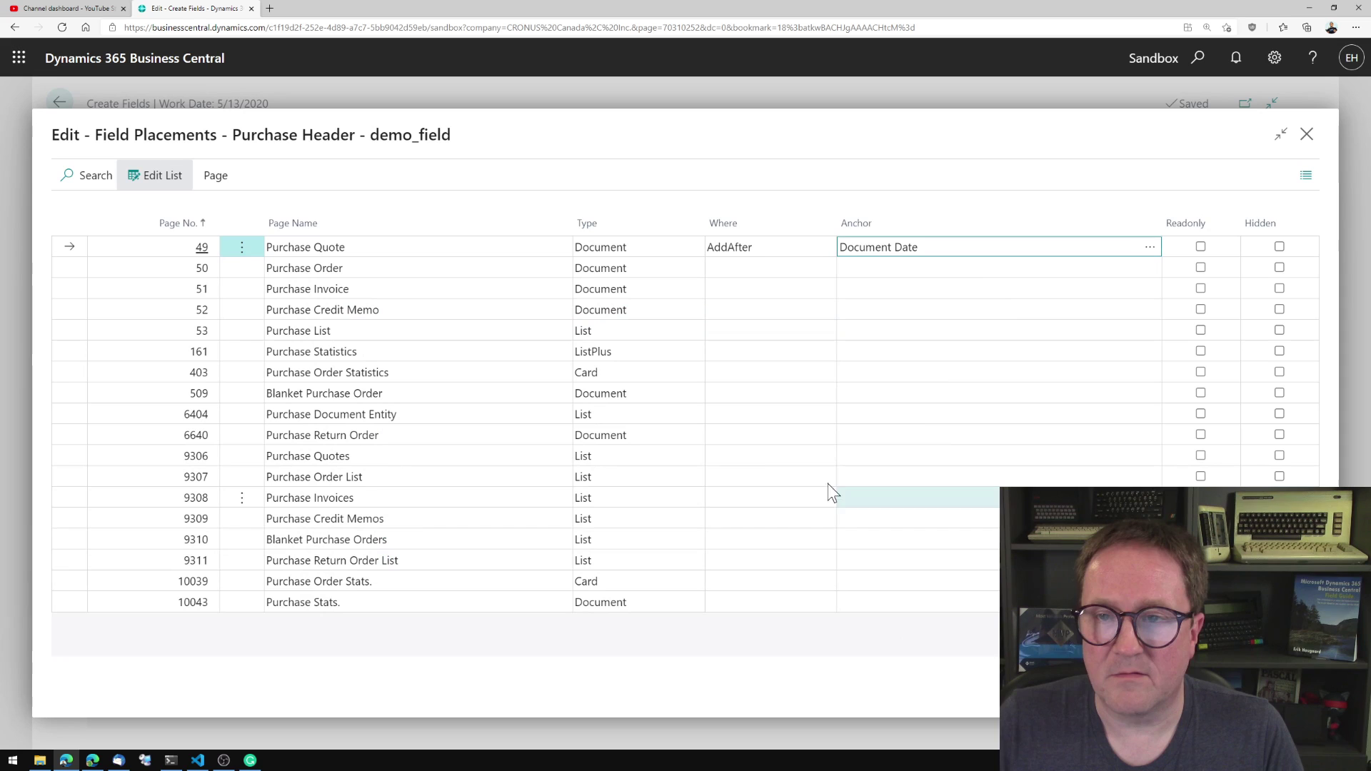
Set Where to AddAfter for Purchase Order, Purchase Invoice and Purchase Credit Memo.
{"action": "key", "text": "Down"}
{"action": "key", "text": "Down"}
{"action": "key", "text": "Up"}
{"action": "key", "text": "shift+Tab"}
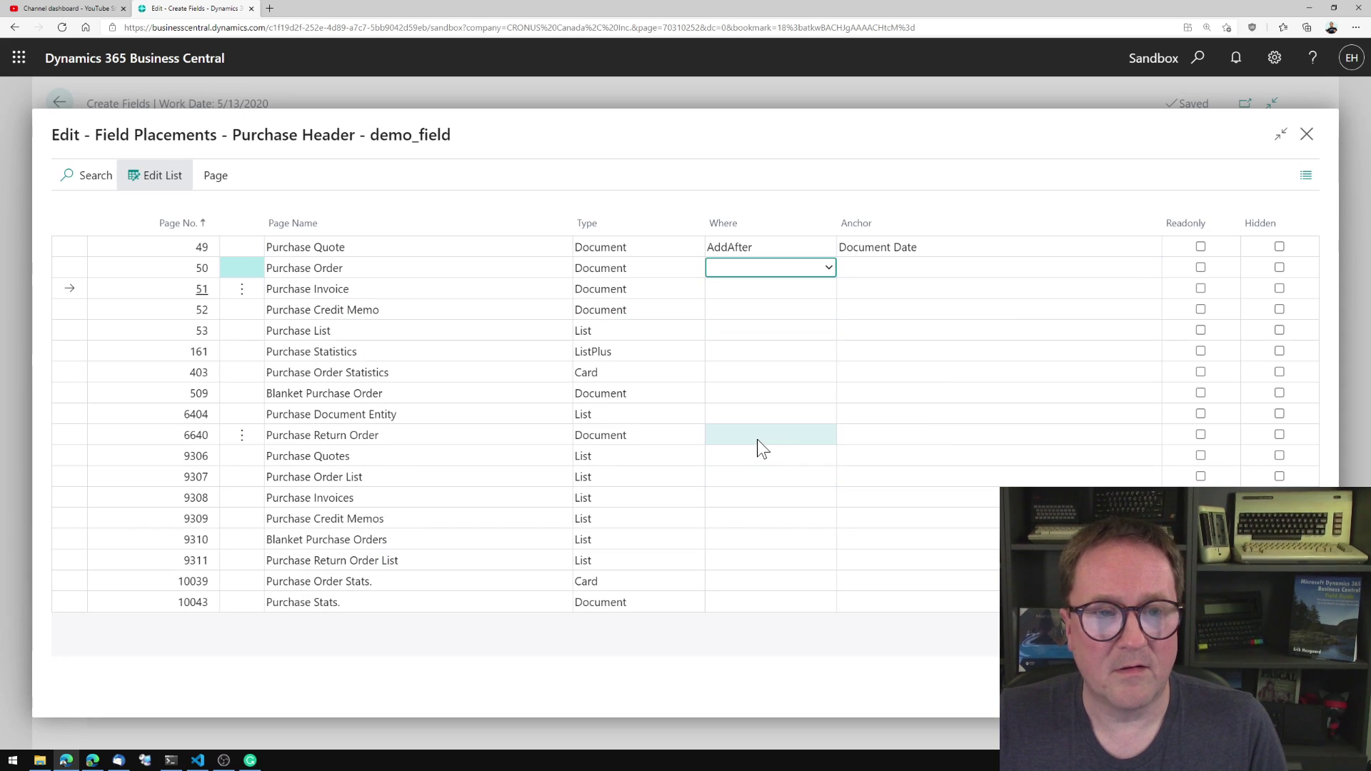
{"action": "type", "text": "a"}
{"action": "key", "text": "Down"}
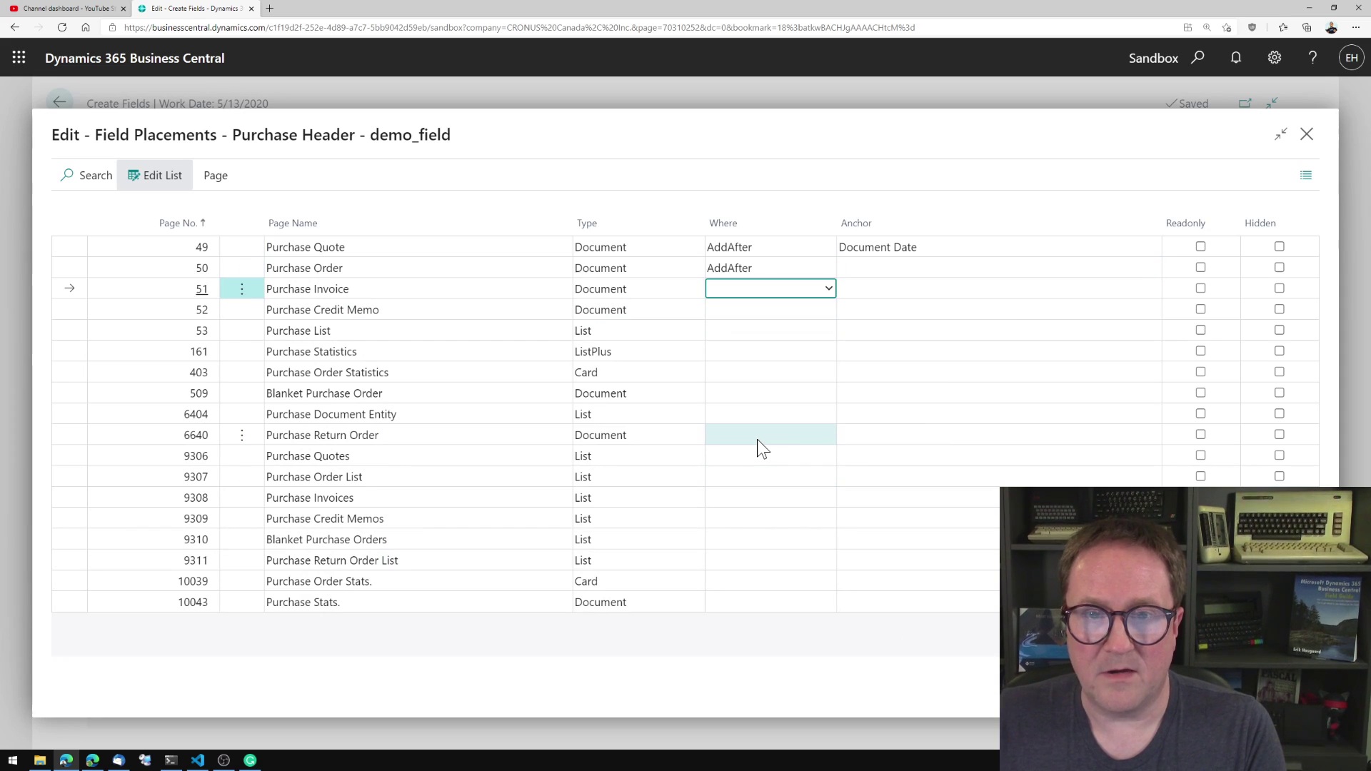
{"action": "type", "text": "a"}
{"action": "key", "text": "Down"}
{"action": "type", "text": "a"}
{"action": "key", "text": "Tab"}
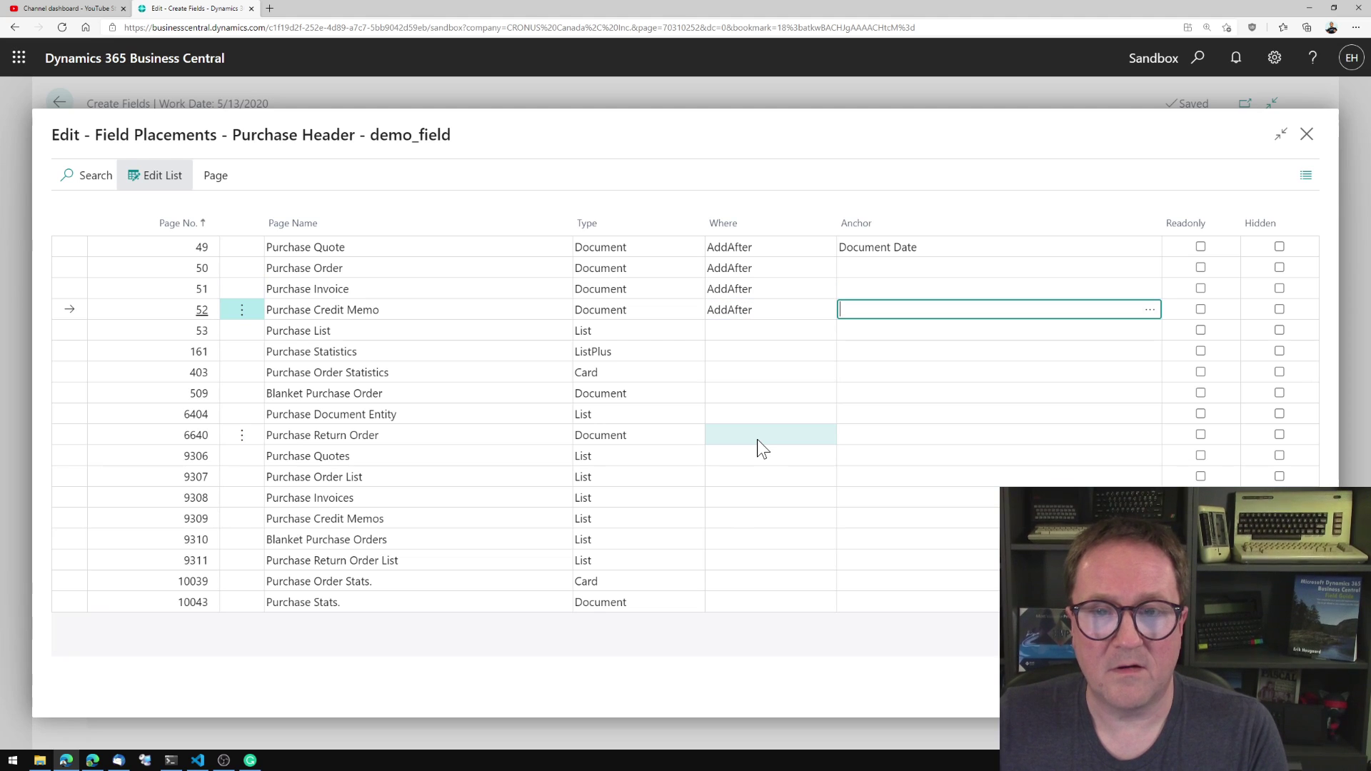
Paste Document Date as the anchor for Purchase Order, Invoice and Credit Memo.
{"action": "key", "text": "Up"}
{"action": "key", "text": "Up"}
{"action": "type", "text": "Document Date"}
{"action": "key", "text": "Down"}
{"action": "type", "text": "Document Date"}
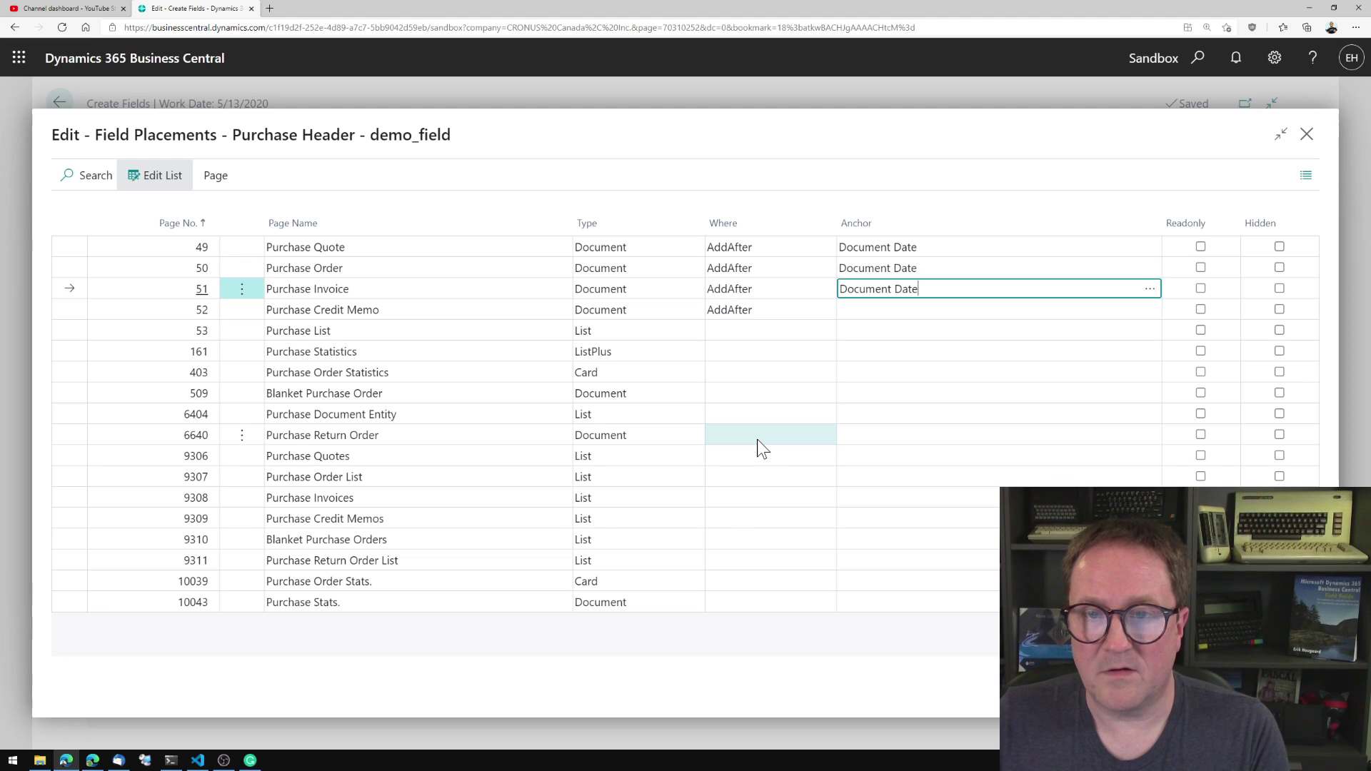
{"action": "key", "text": "Down"}
{"action": "type", "text": "Document Date"}
{"action": "key", "text": "Up"}
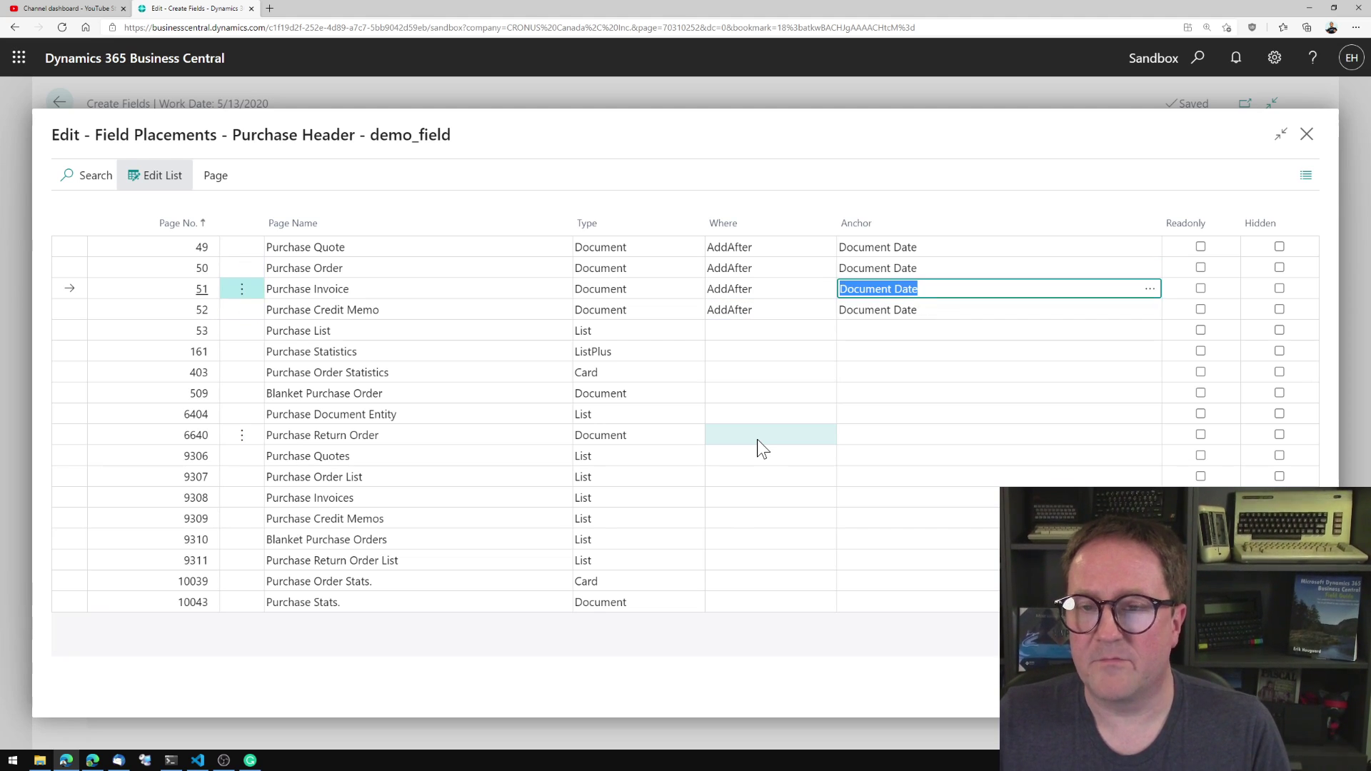
{"action": "key", "text": "Escape"}
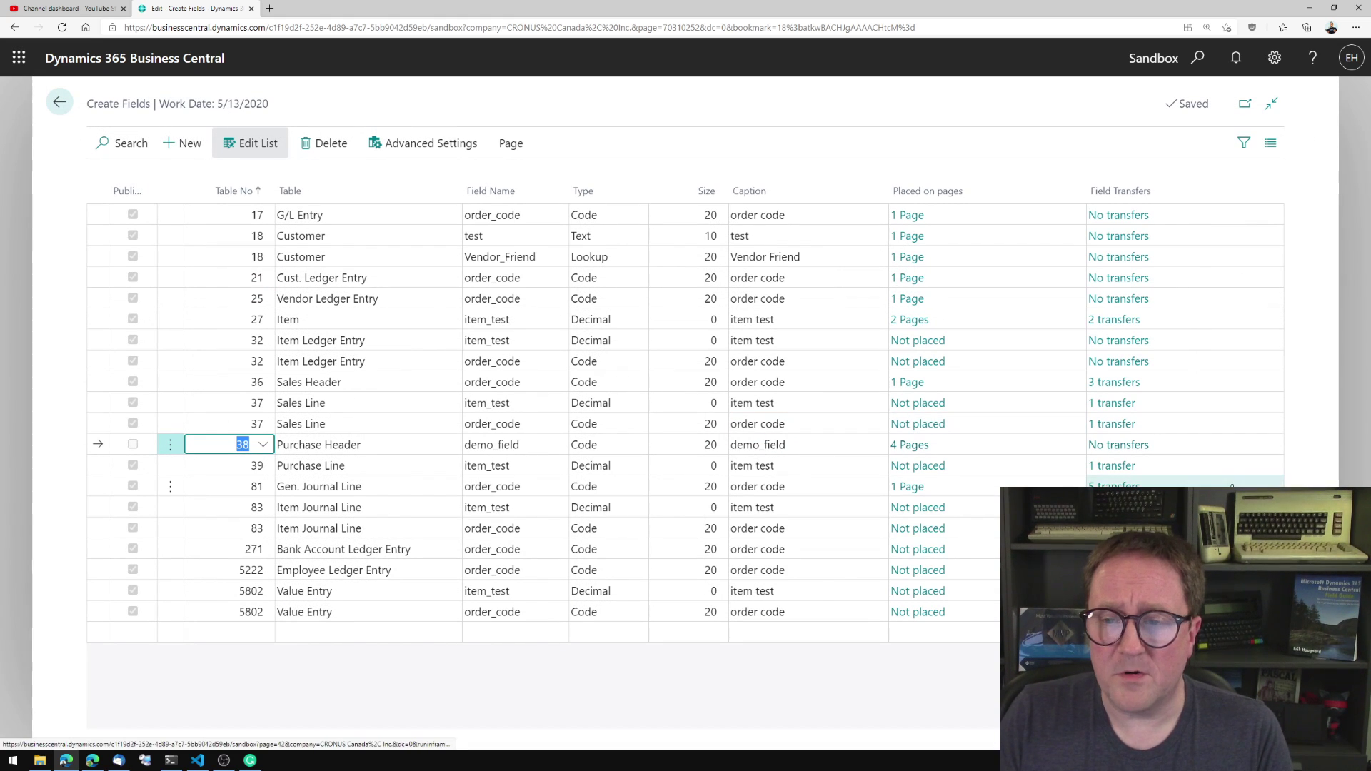
Activate the demo_field transfer to Purchase Line, creating the field there.
{"action": "left_click", "coordinate": [1109, 446]}
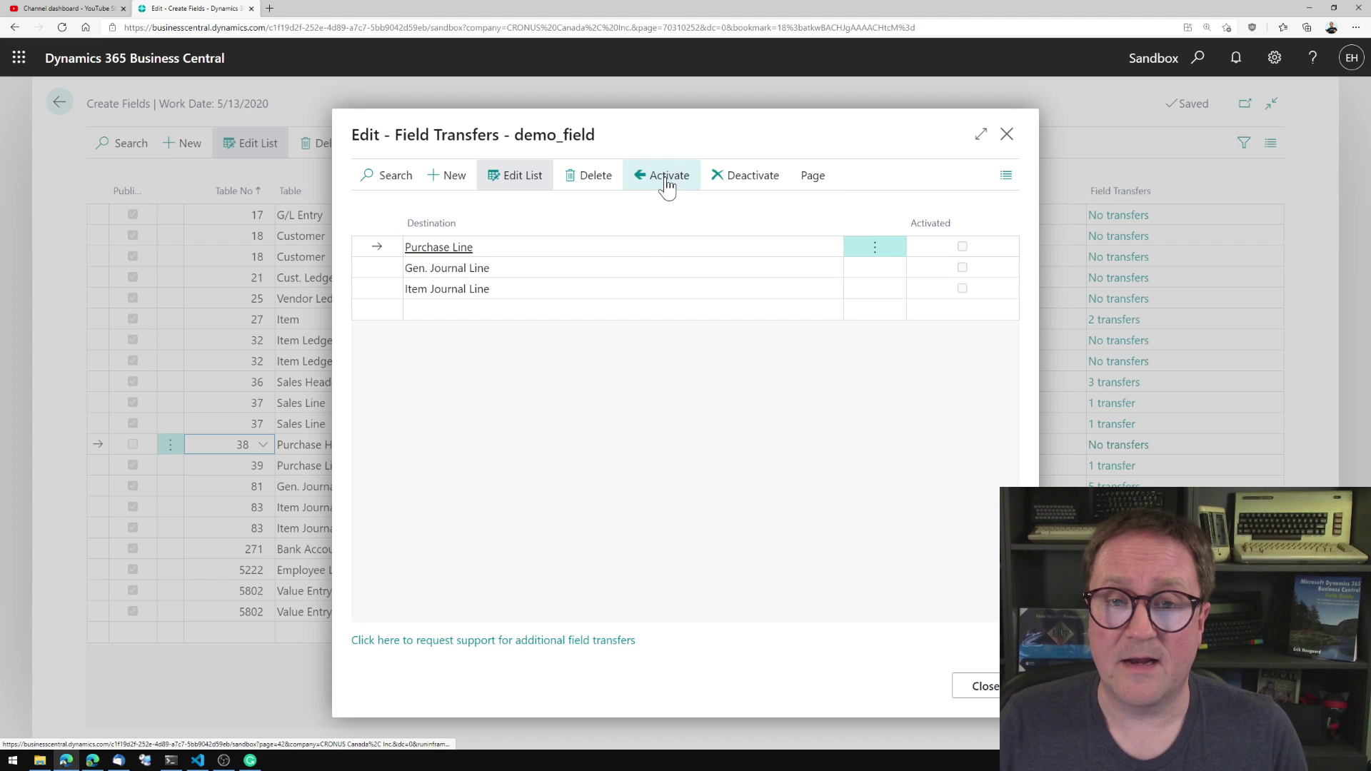
{"action": "left_click", "coordinate": [667, 186]}
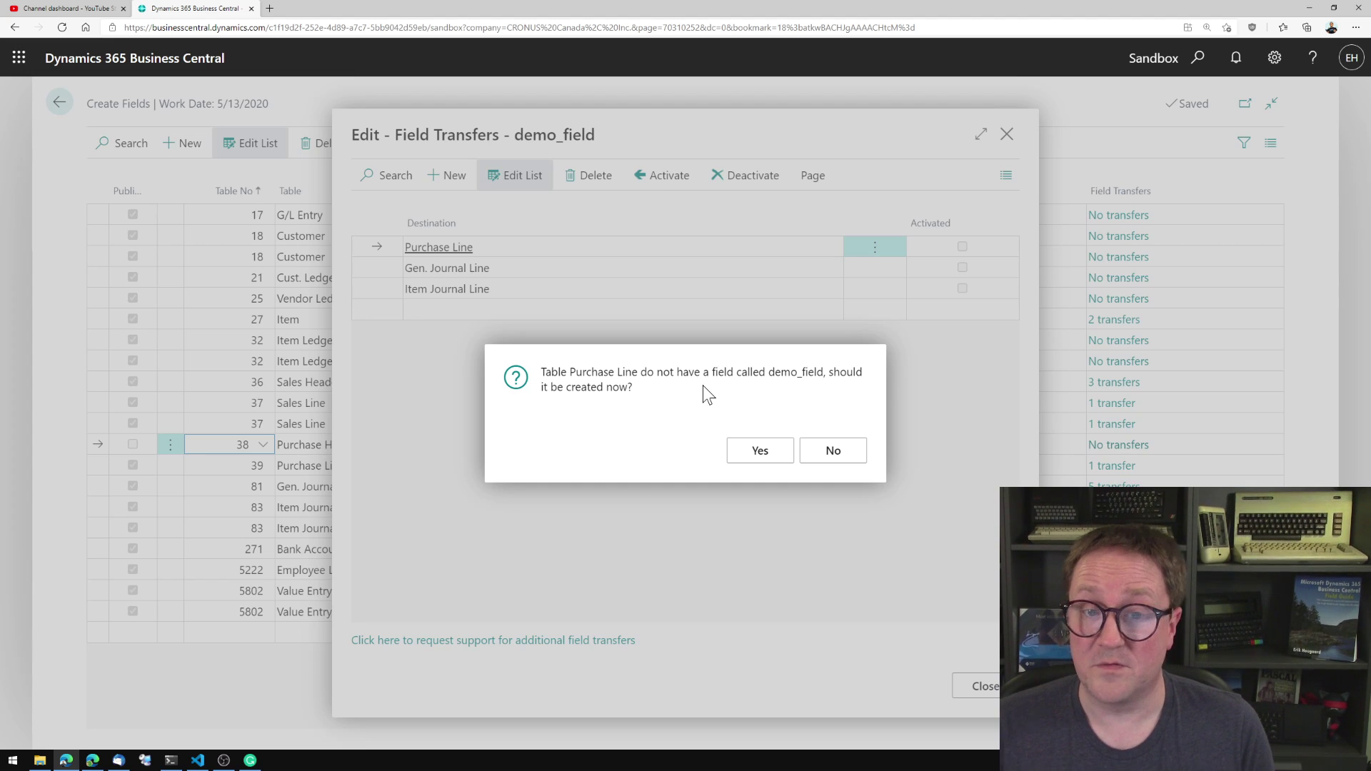
{"action": "left_click", "coordinate": [755, 457]}
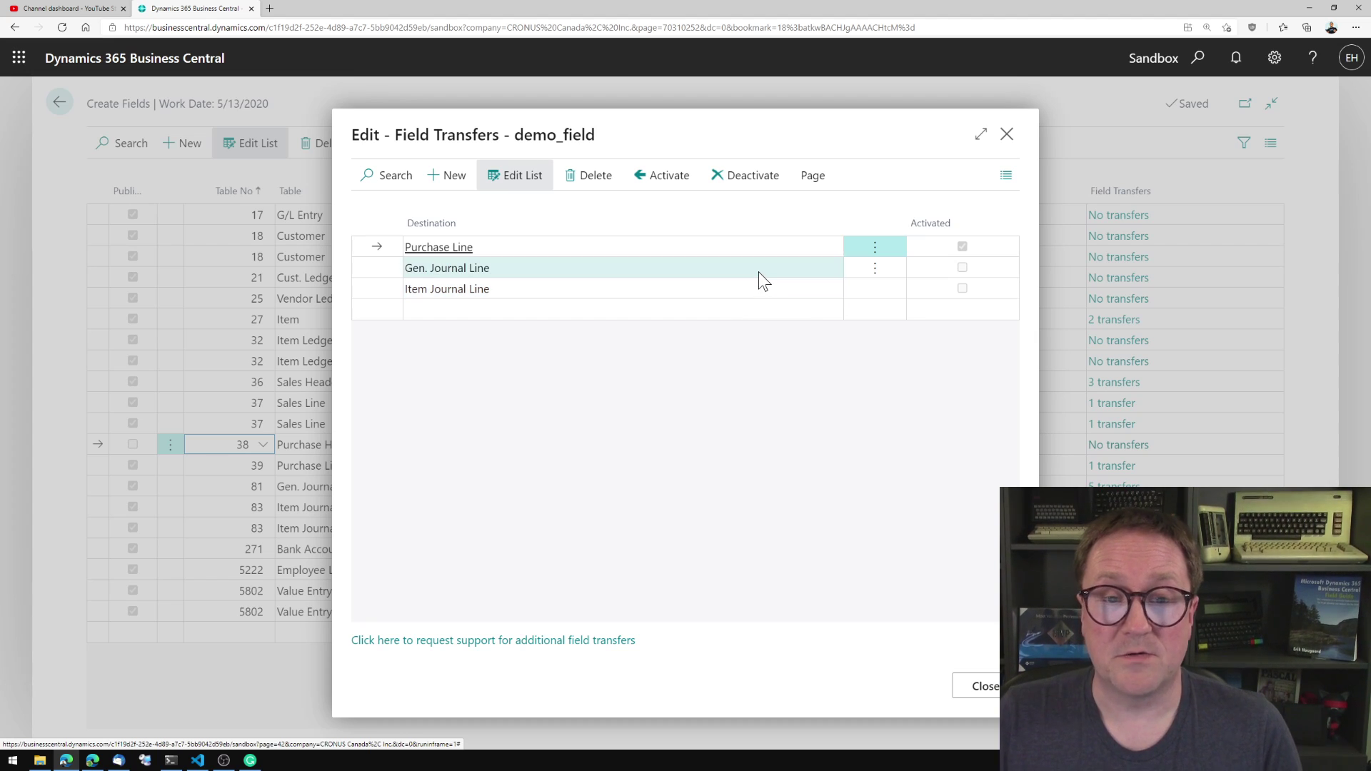
Activate the demo_field transfer to Gen. Journal Line, creating the field there too.
{"action": "left_click", "coordinate": [758, 272]}
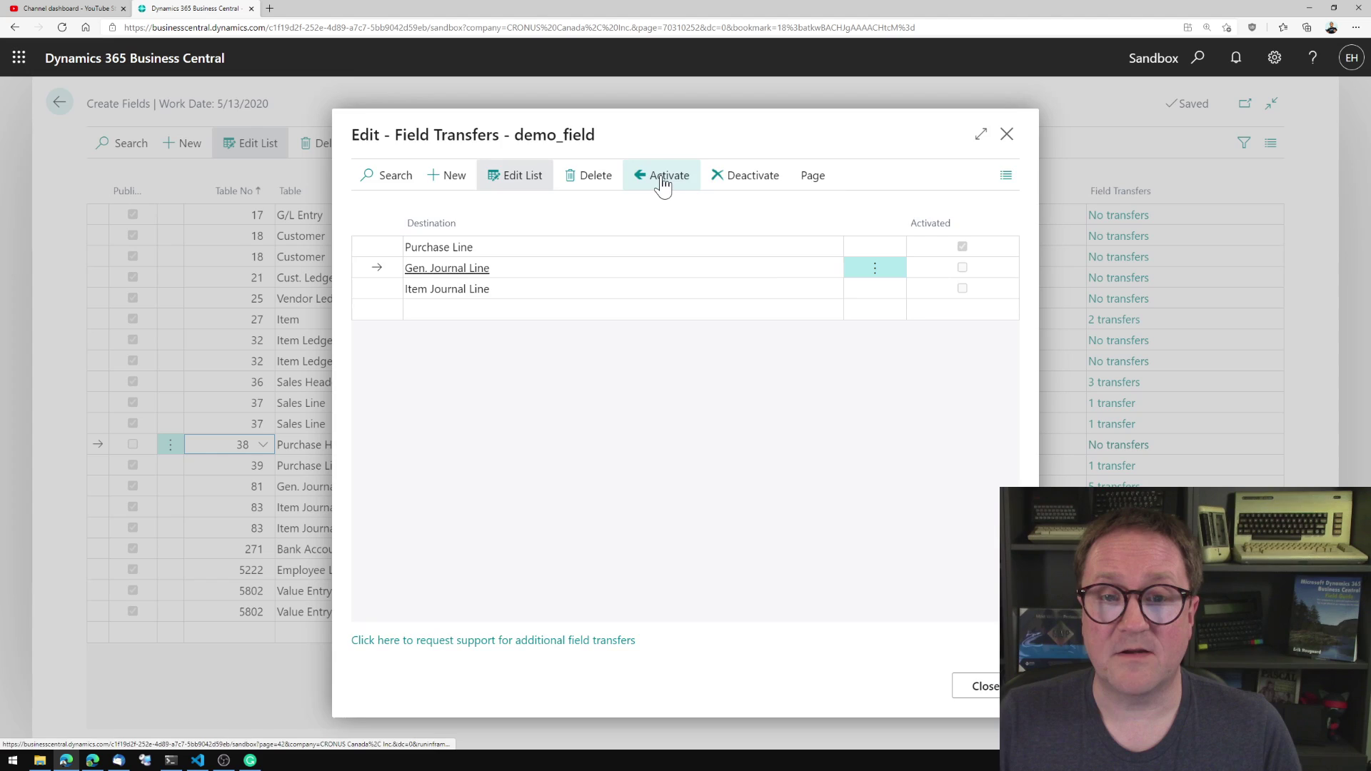
{"action": "left_click", "coordinate": [661, 176]}
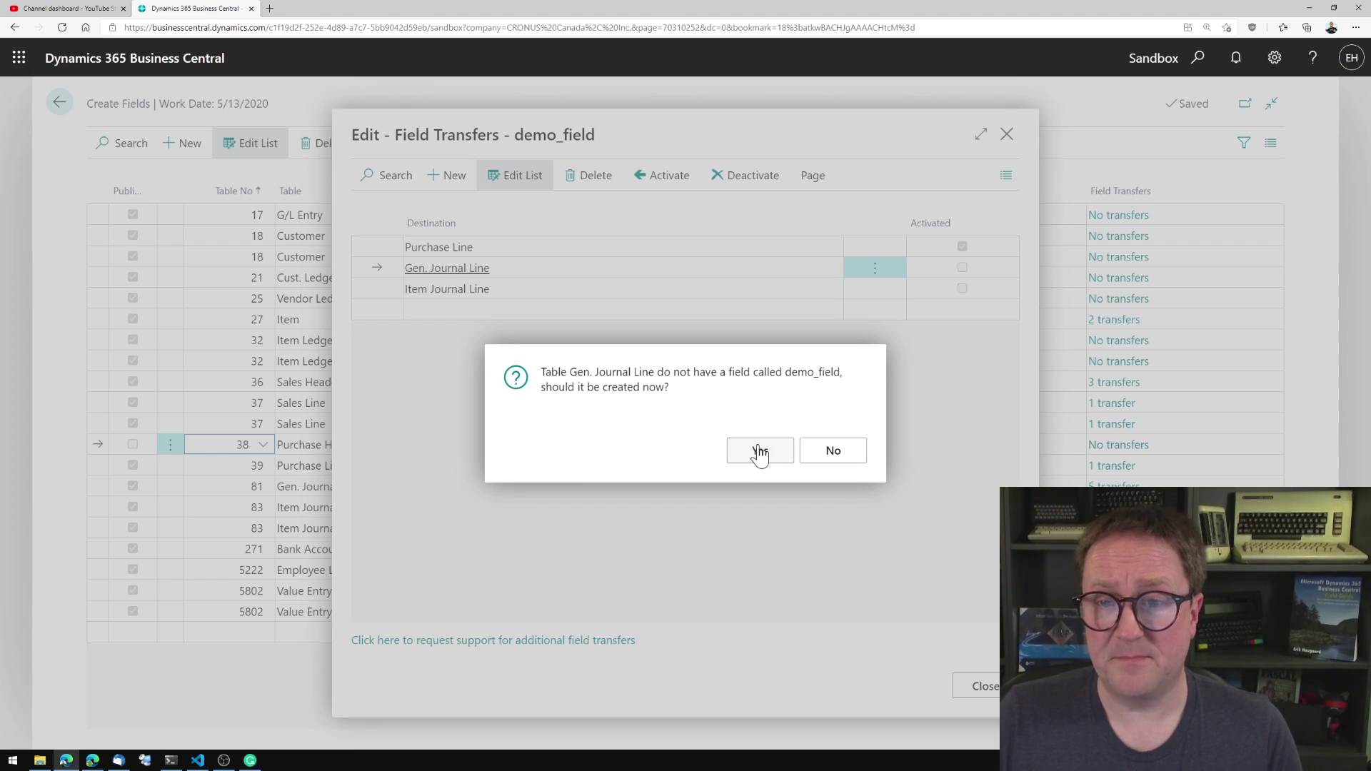
{"action": "left_click", "coordinate": [760, 450]}
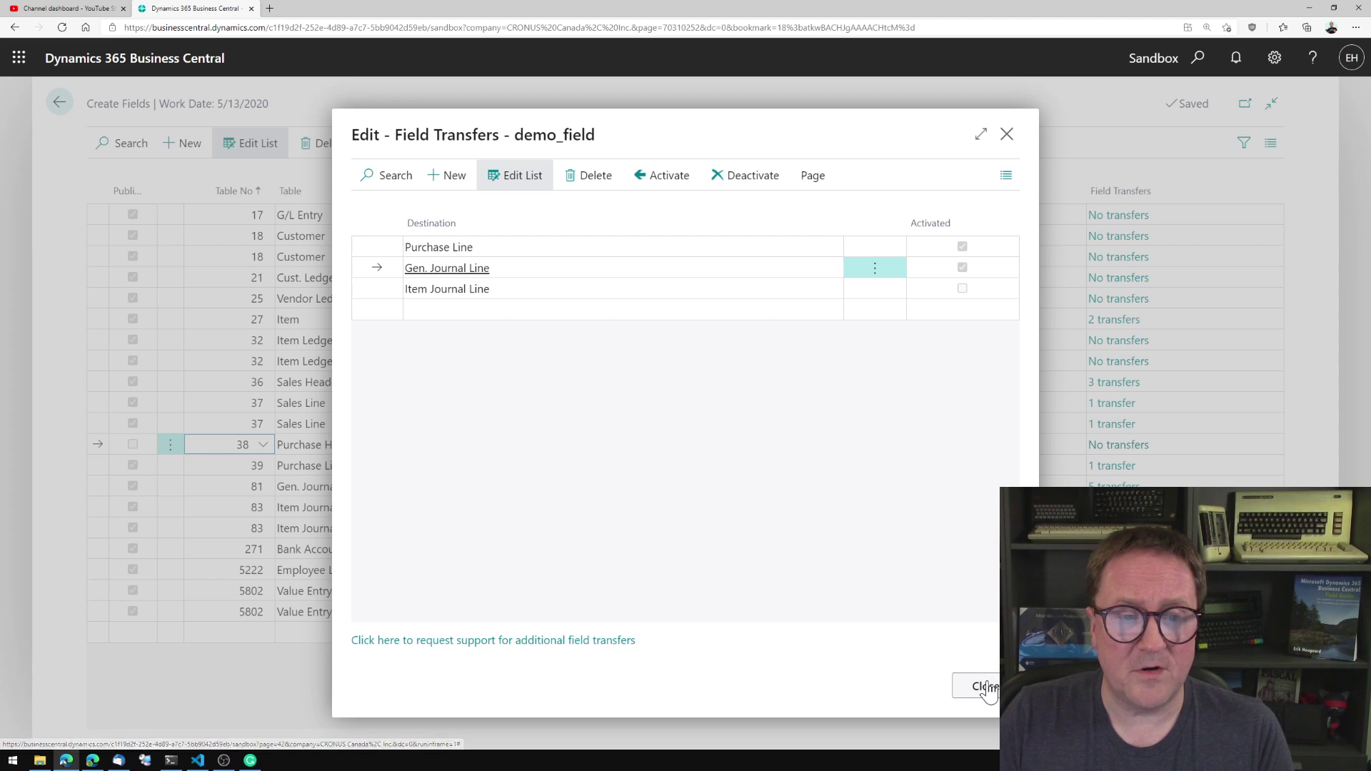
{"action": "left_click", "coordinate": [980, 686]}
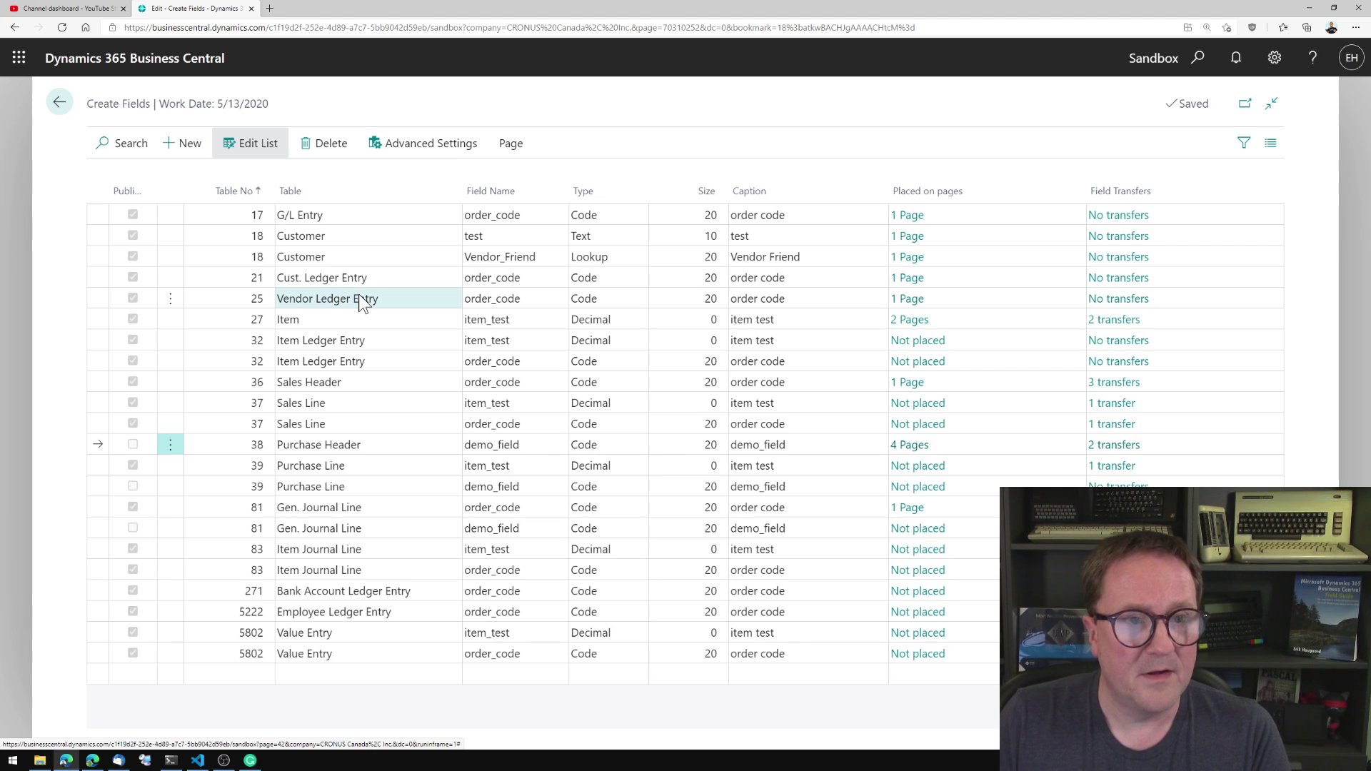
Filter the Create Fields list to Table No 81, Gen. Journal Line.
{"action": "left_click", "coordinate": [237, 508]}
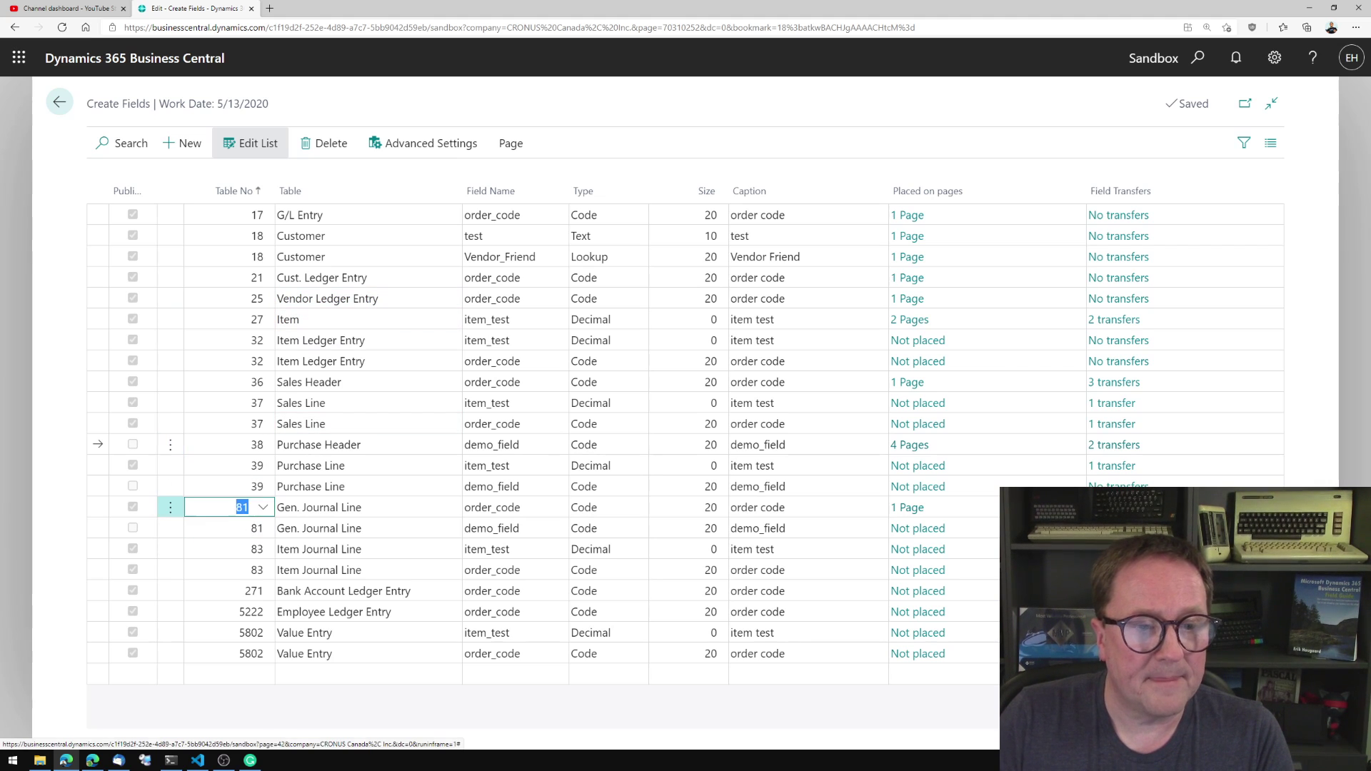
{"action": "left_click", "coordinate": [239, 192]}
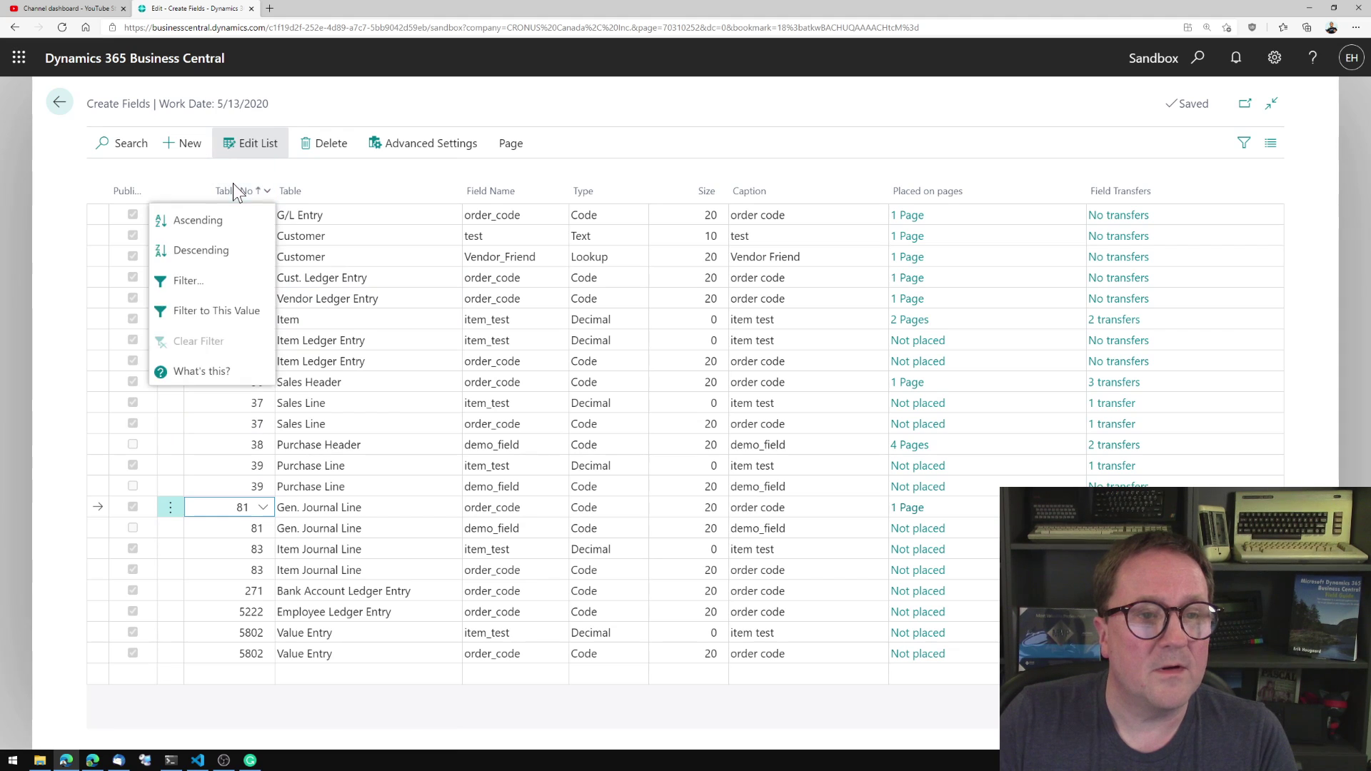
{"action": "left_click", "coordinate": [216, 310]}
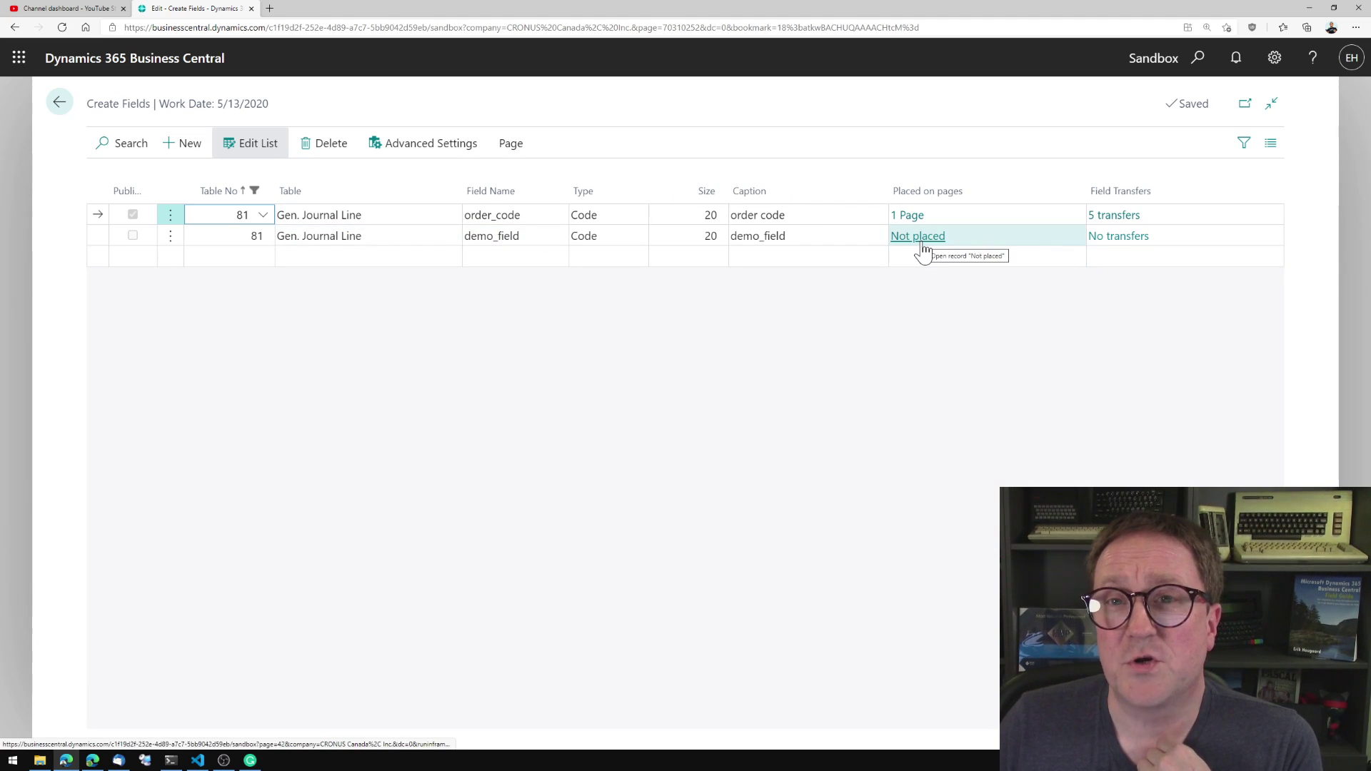
Select G/L Entry as the transfer destination for Gen. Journal Line's demo_field and activate it.
{"action": "left_click", "coordinate": [1116, 242]}
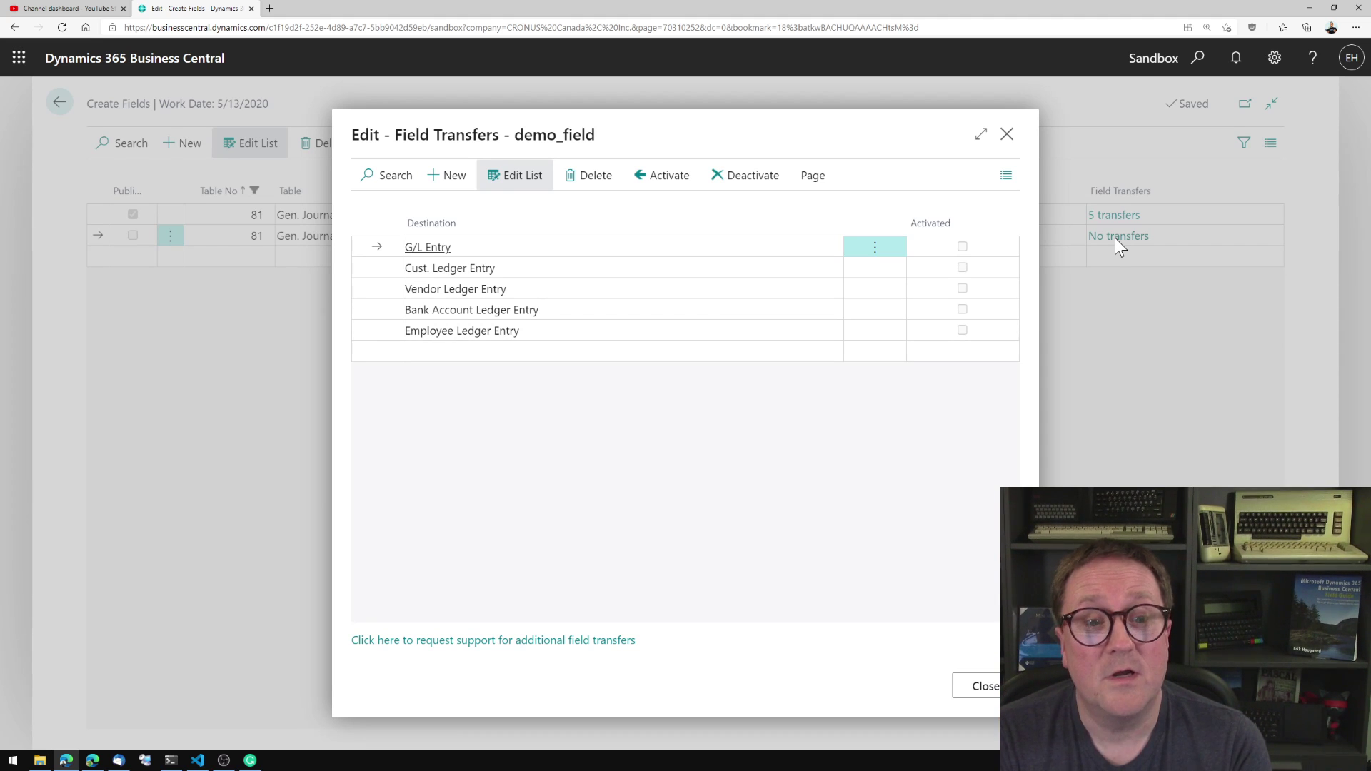
{"action": "key", "text": "Left"}
{"action": "key", "text": "Down"}
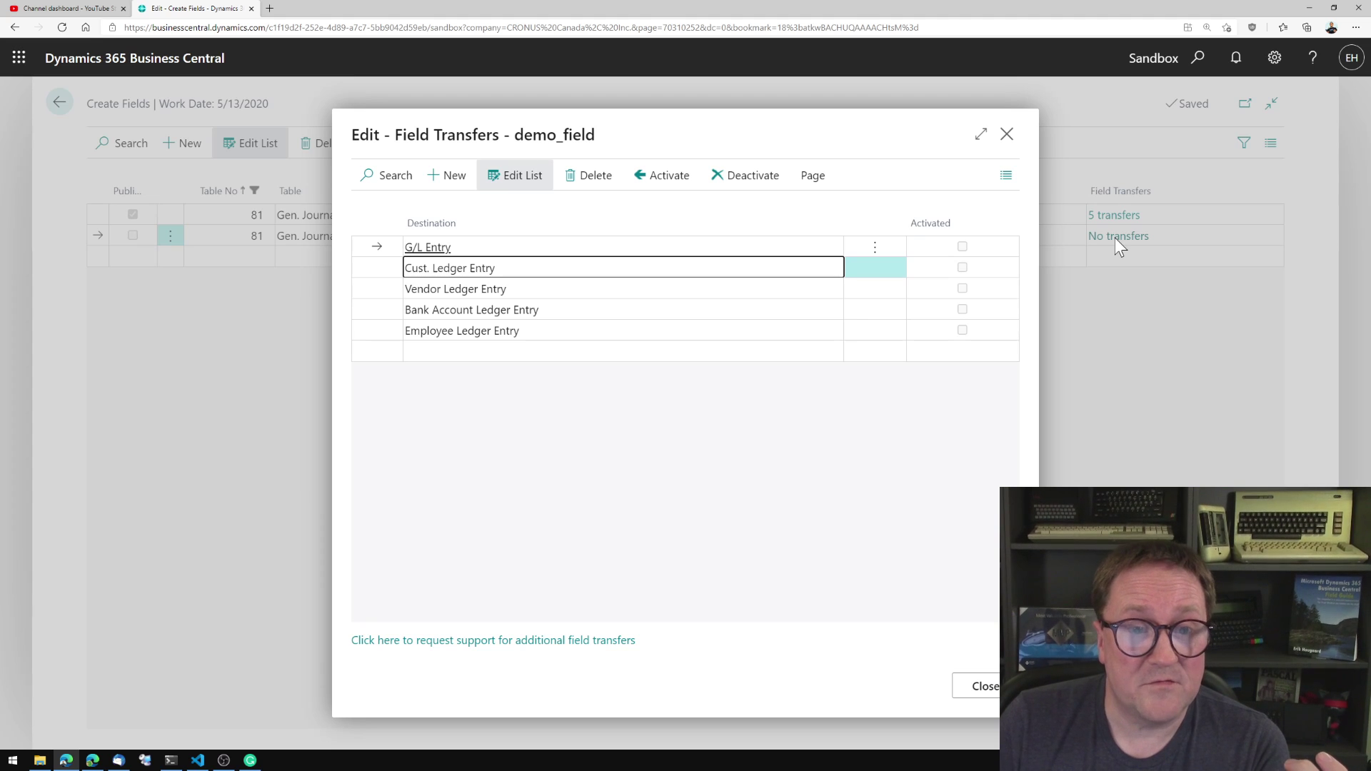
{"action": "key", "text": "Down"}
{"action": "key", "text": "Down"}
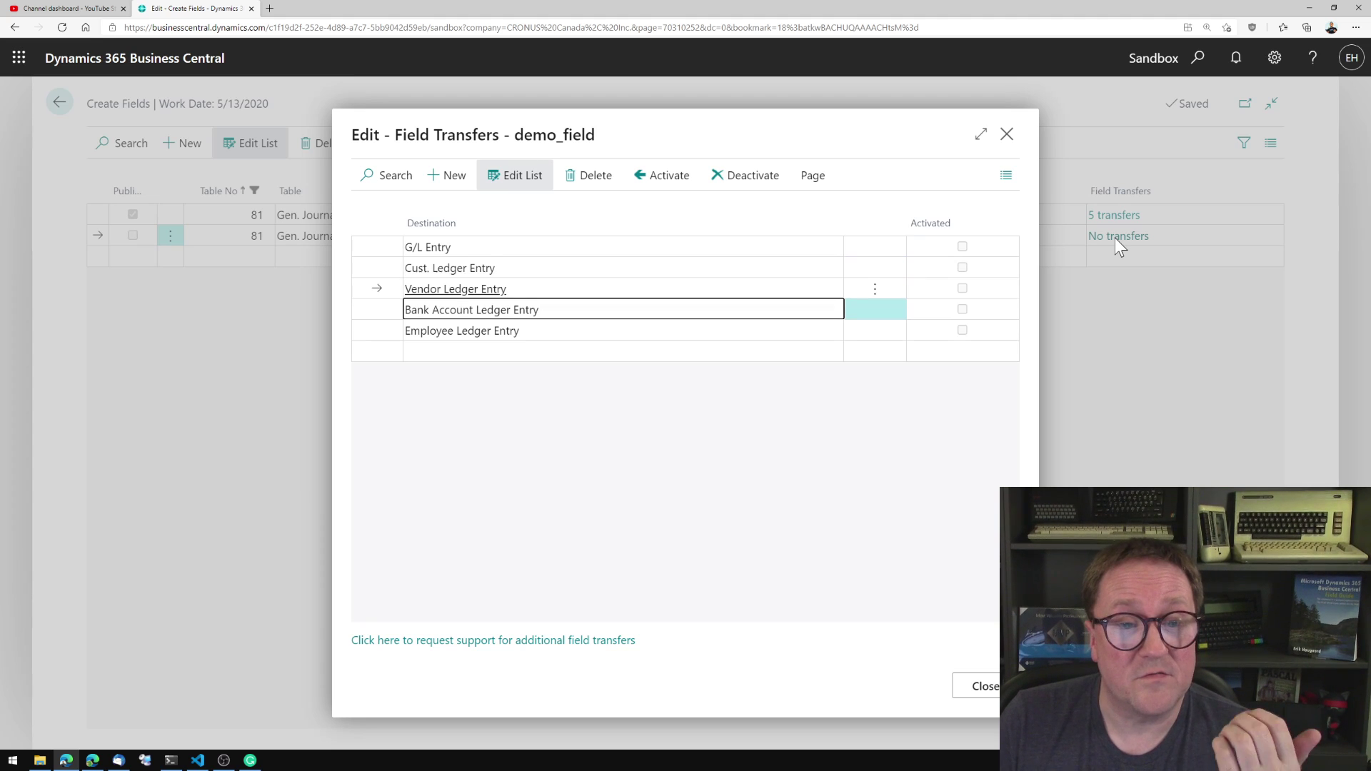
{"action": "key", "text": "Down"}
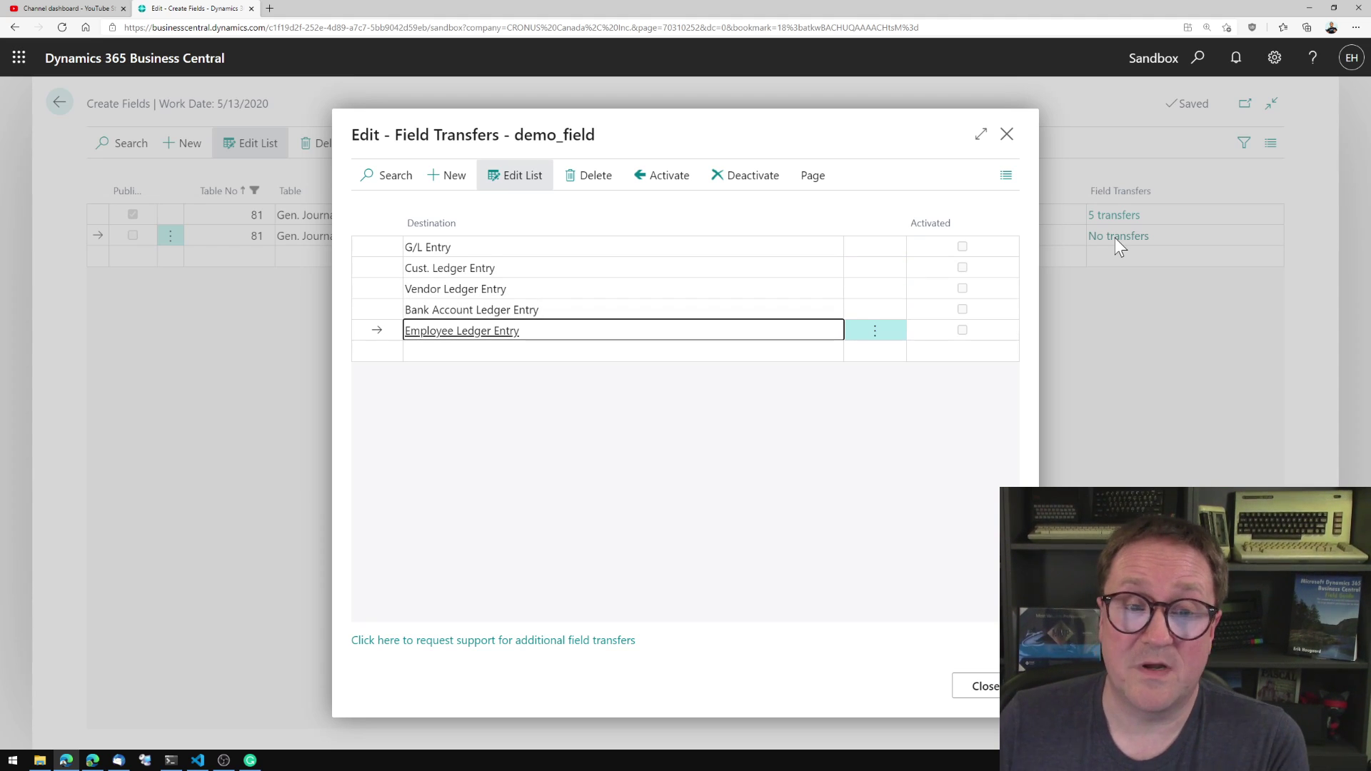
{"action": "key", "text": "Up"}
{"action": "key", "text": "Up"}
{"action": "key", "text": "Up"}
{"action": "key", "text": "Up"}
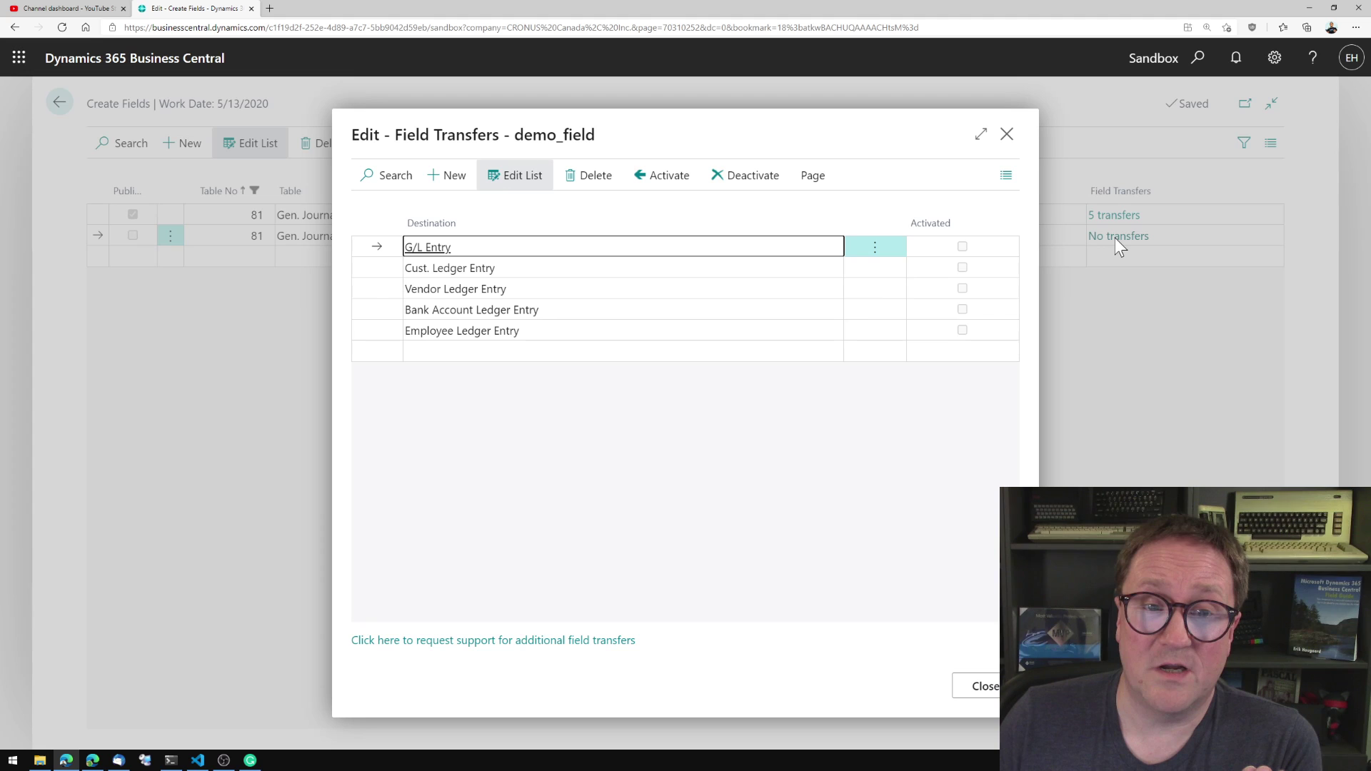
{"action": "left_click", "coordinate": [663, 180]}
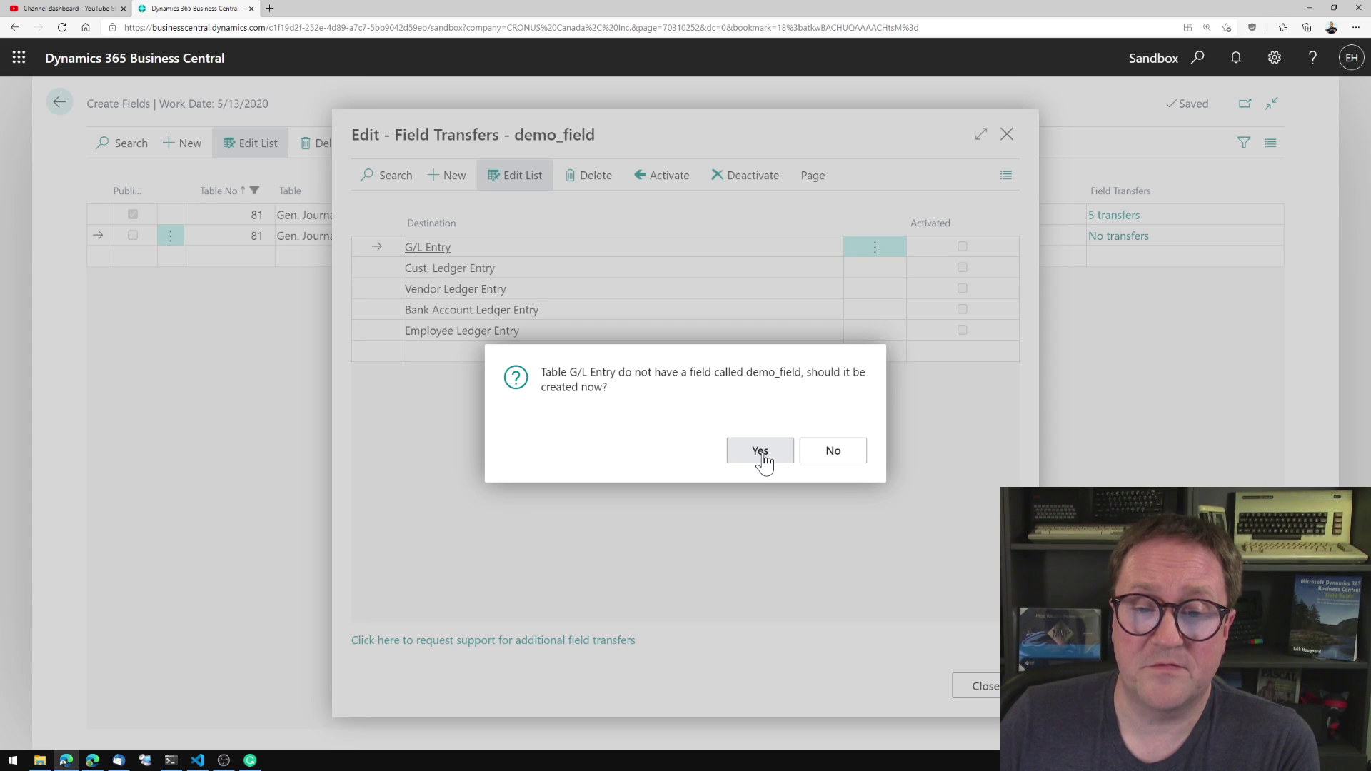
Confirm creating demo_field in G/L Entry, then remove the Table No 81 filter.
{"action": "left_click", "coordinate": [762, 453]}
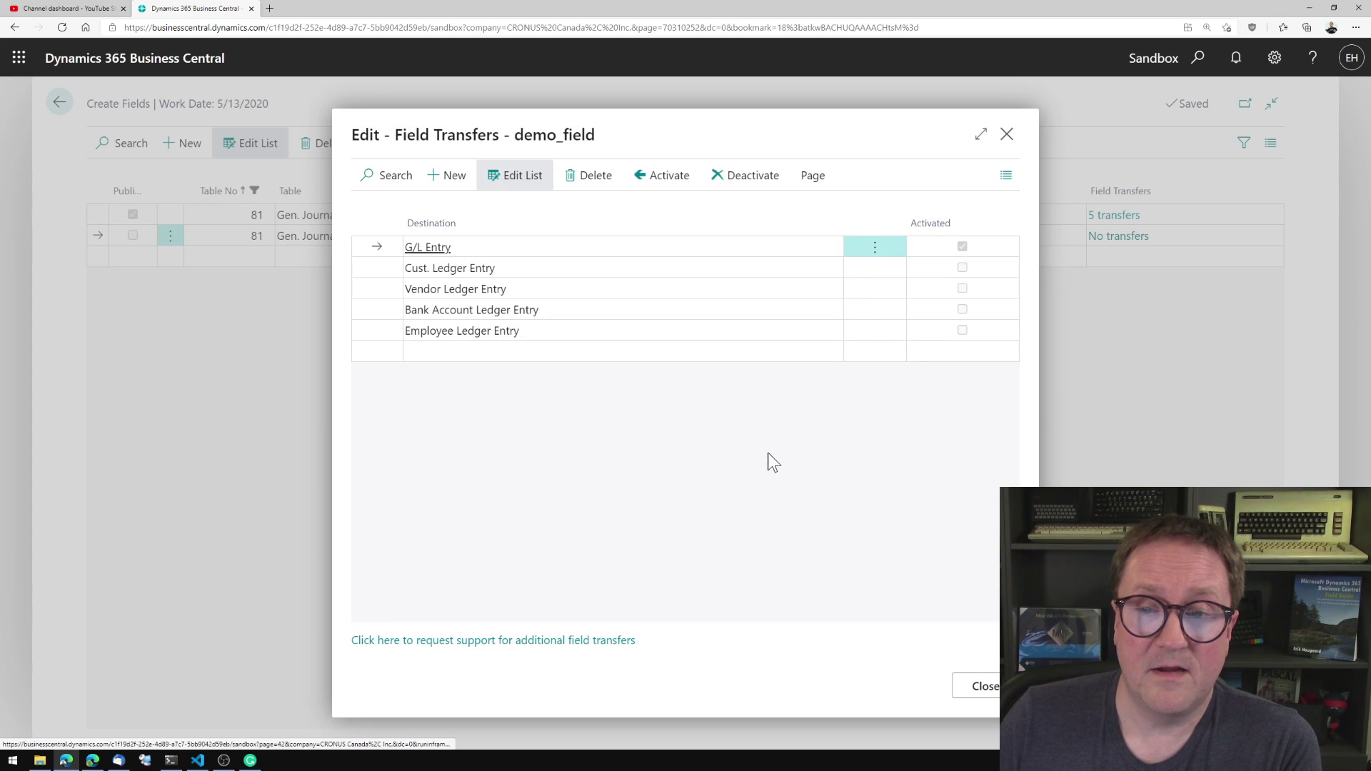
{"action": "left_click", "coordinate": [978, 685]}
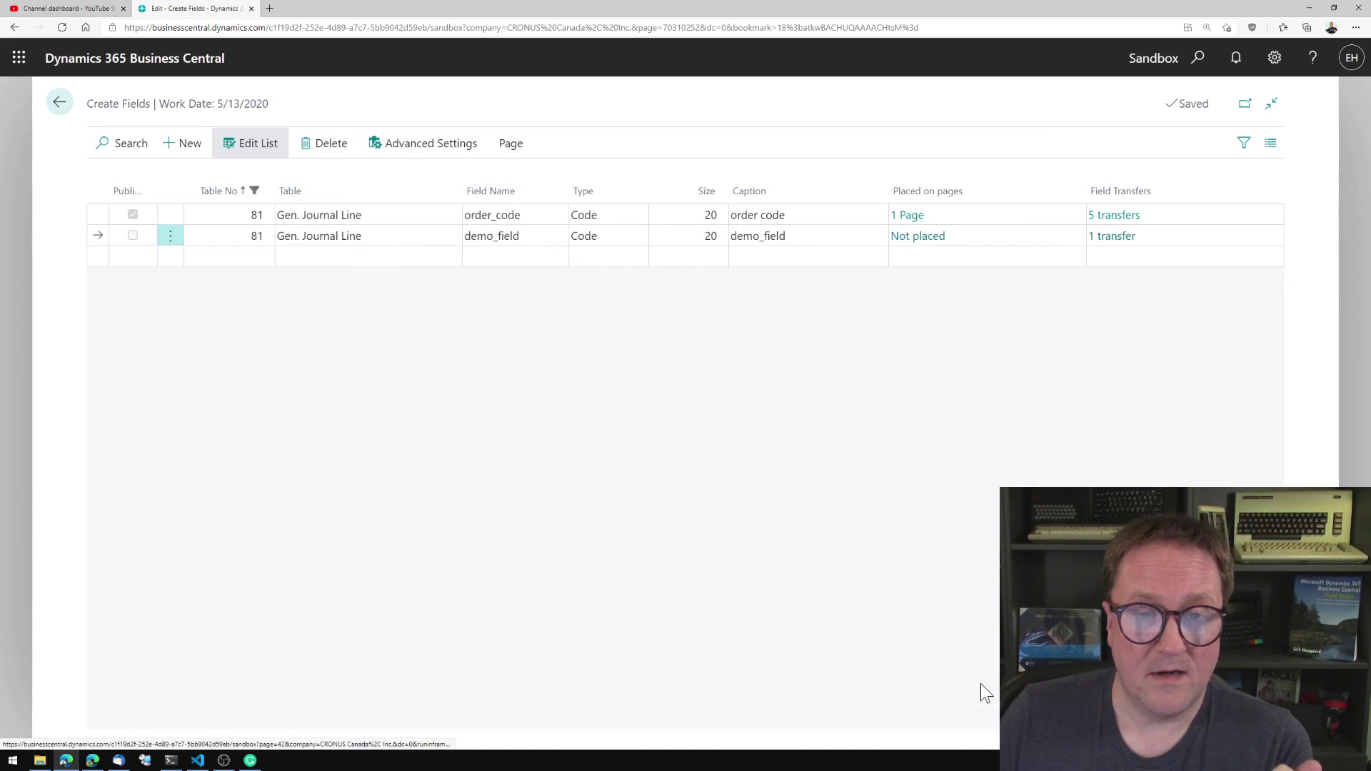
{"action": "key", "text": "shift+F3"}
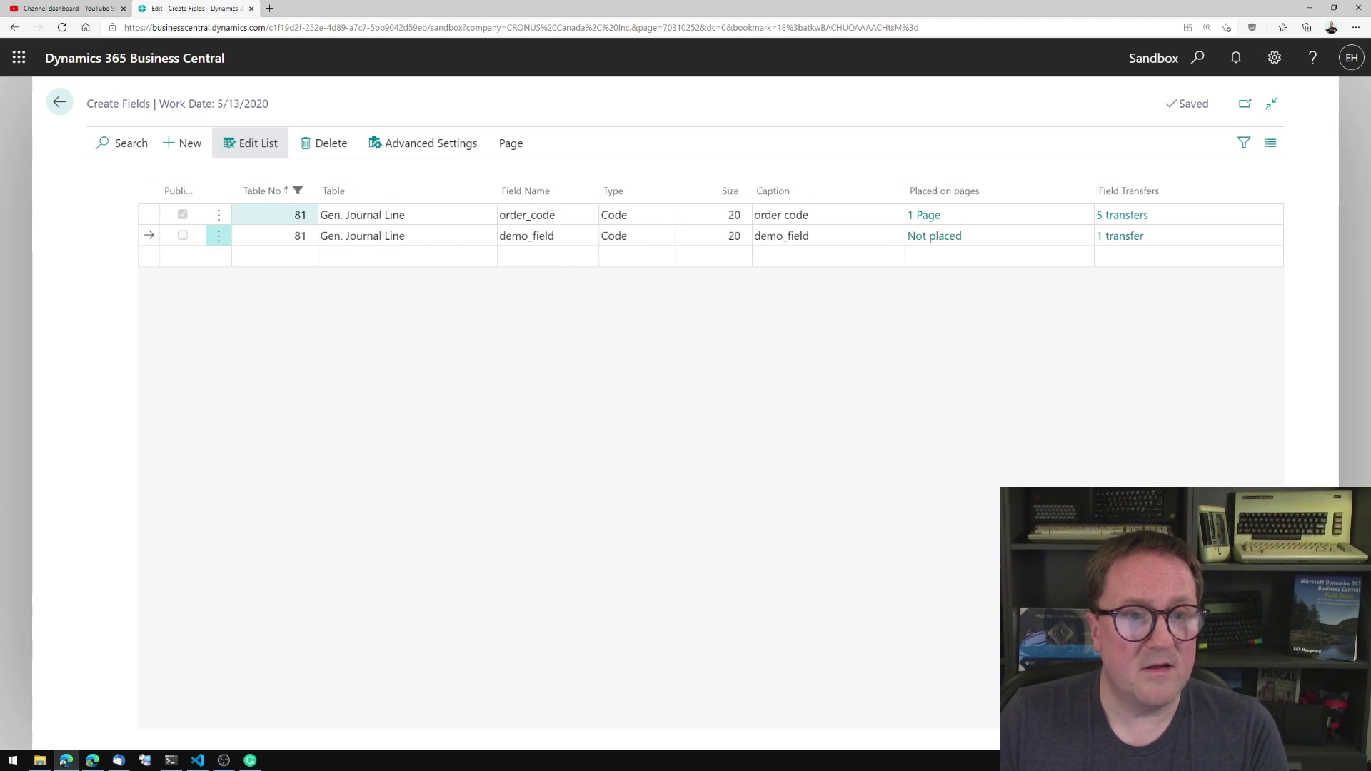
{"action": "left_click", "coordinate": [93, 274]}
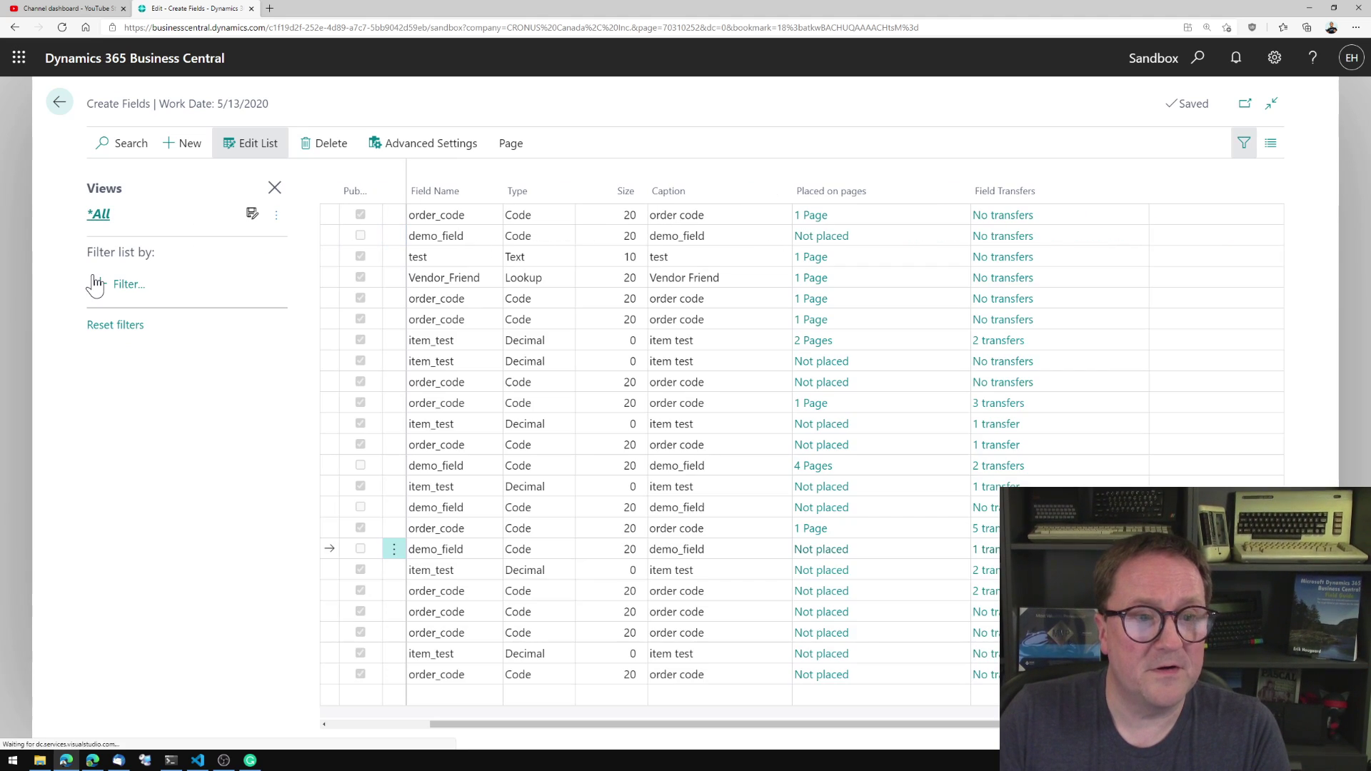
{"action": "left_click", "coordinate": [275, 189]}
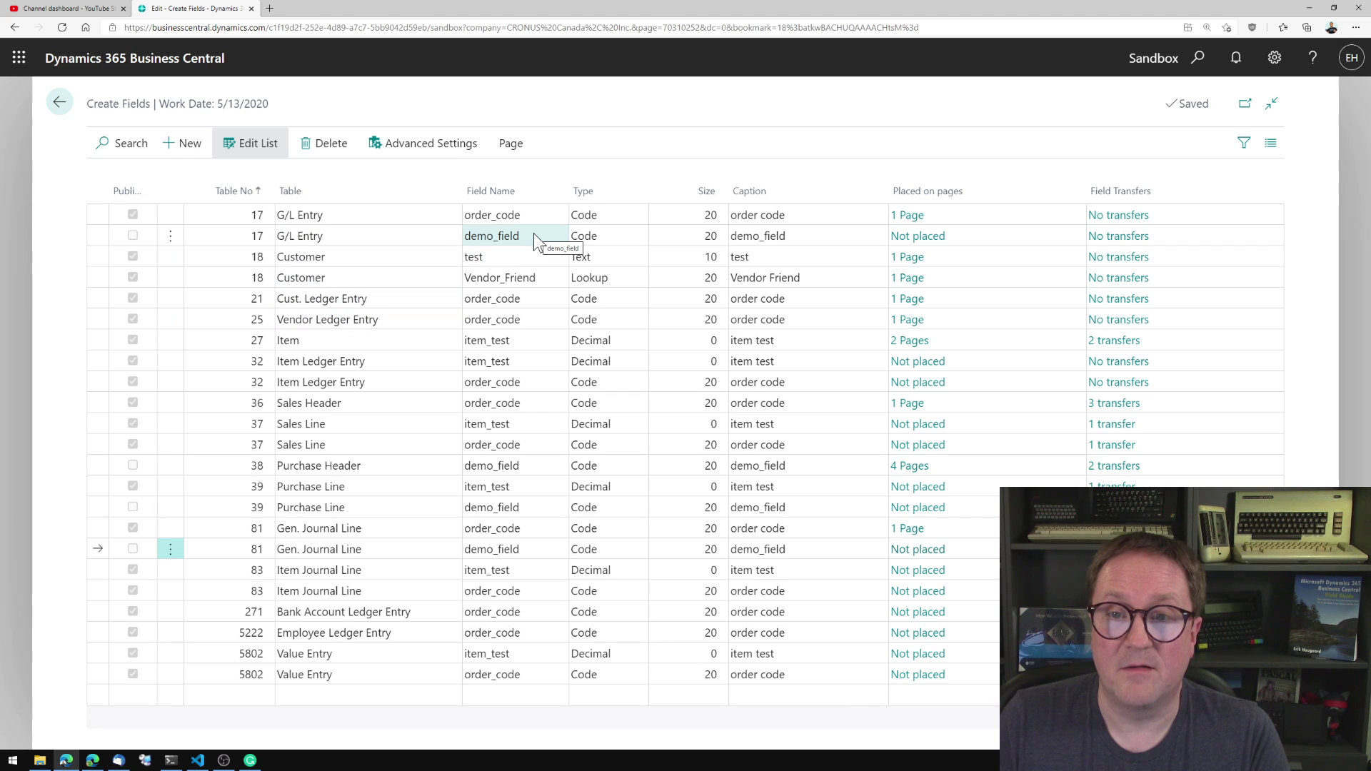
Place G/L Entry's demo_field on page 20 General Ledger Entries as AddAfter Document No.
{"action": "left_click", "coordinate": [927, 238]}
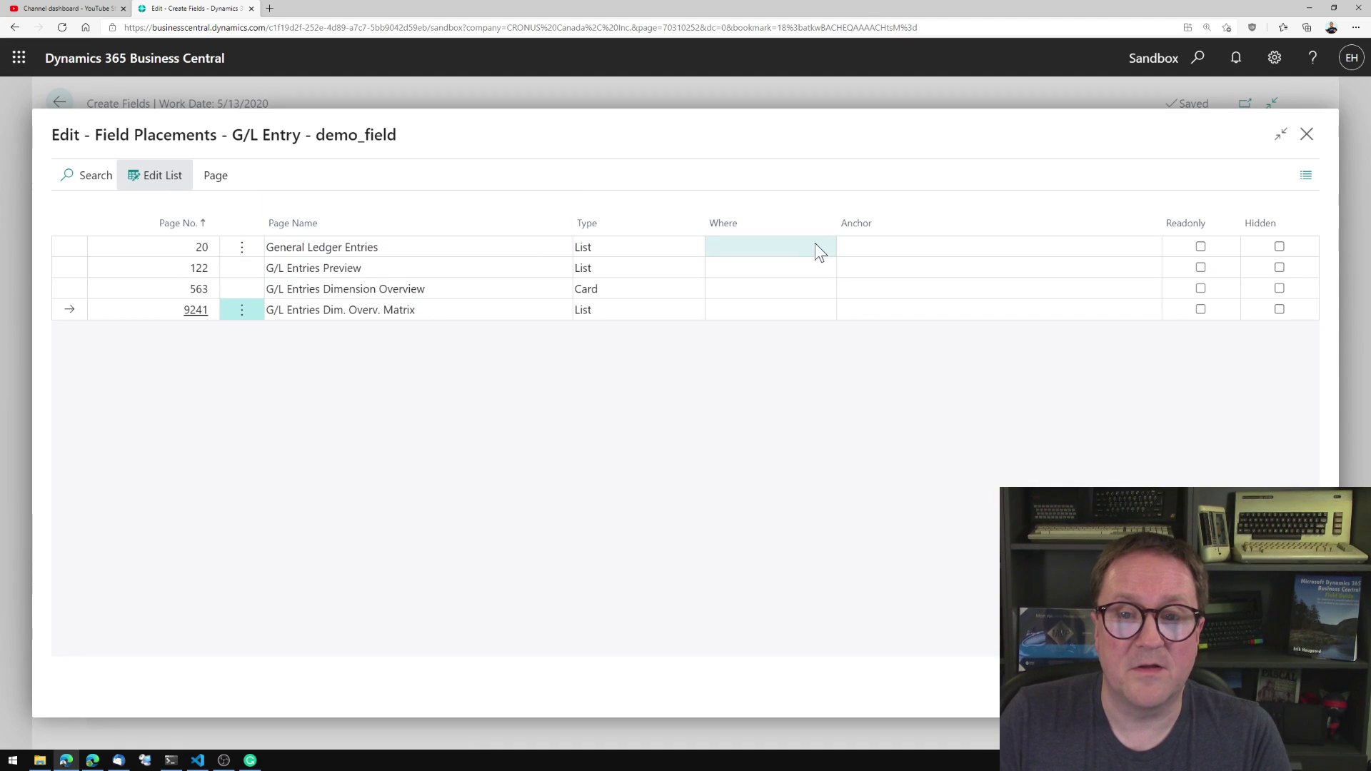
{"action": "left_click", "coordinate": [819, 251]}
{"action": "left_click", "coordinate": [830, 246]}
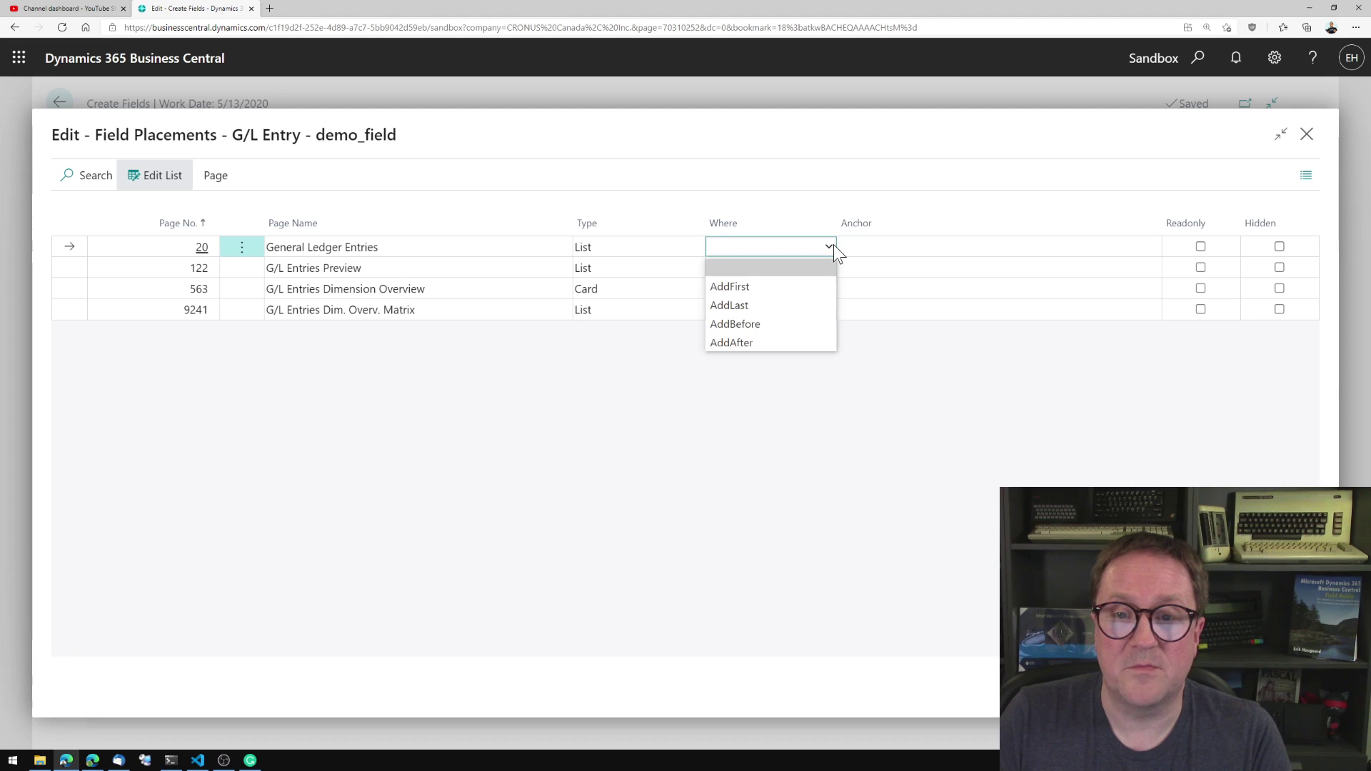
{"action": "left_click", "coordinate": [786, 343]}
{"action": "left_click", "coordinate": [882, 247]}
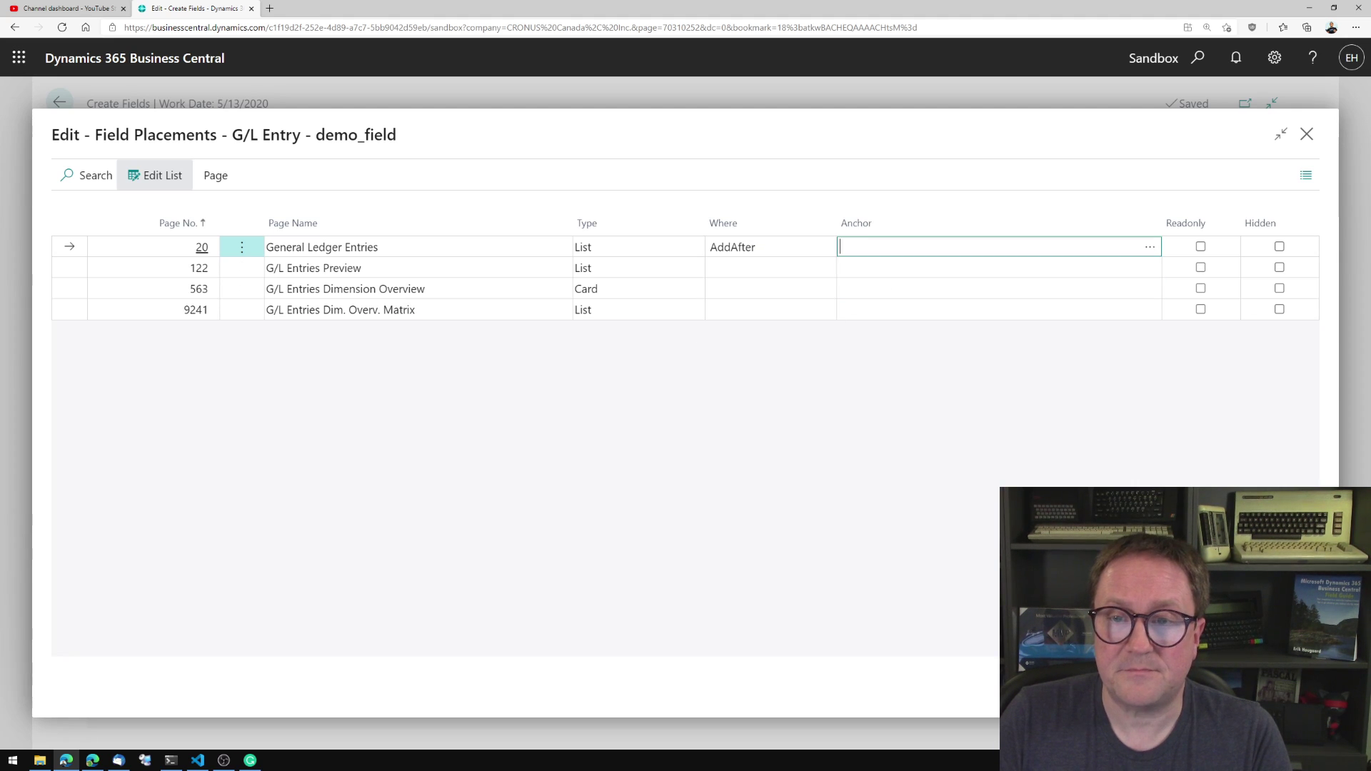
{"action": "left_click", "coordinate": [1148, 248]}
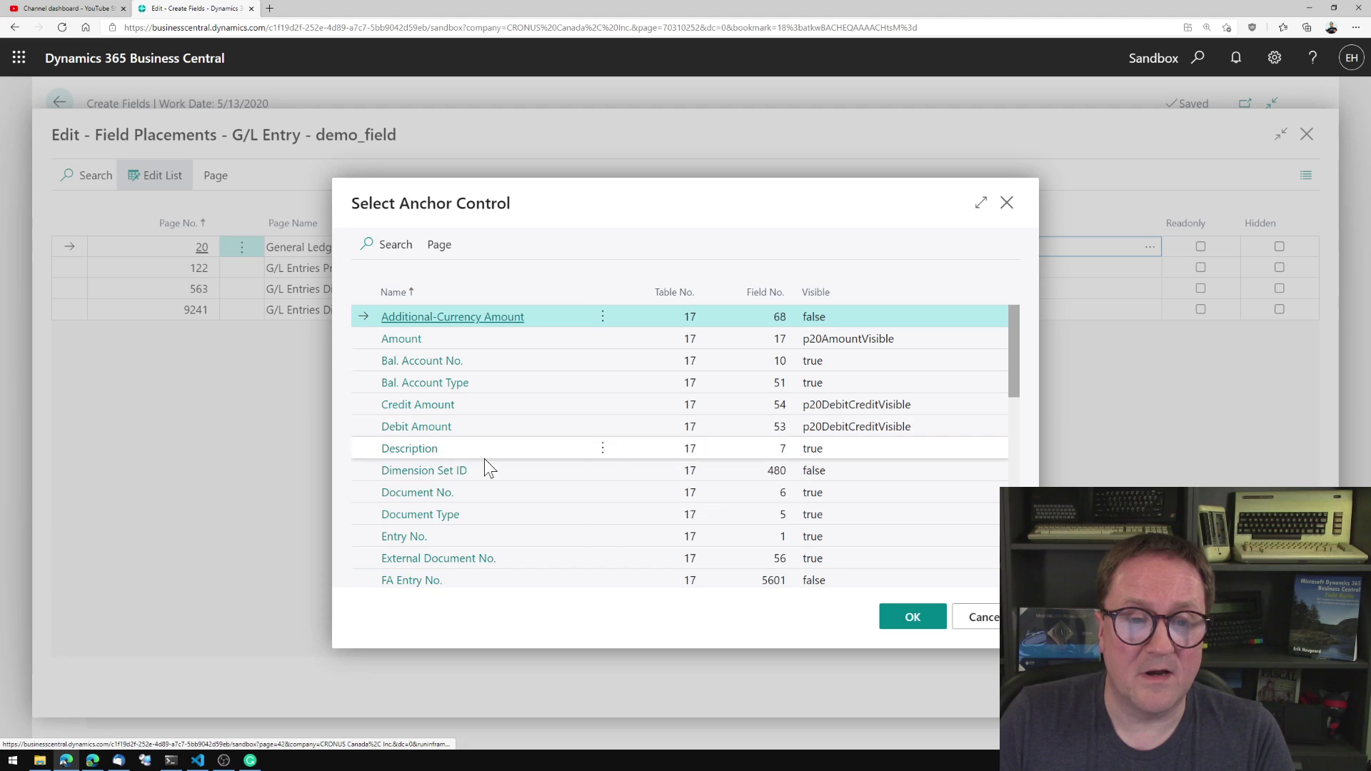
{"action": "double_click", "coordinate": [493, 492]}
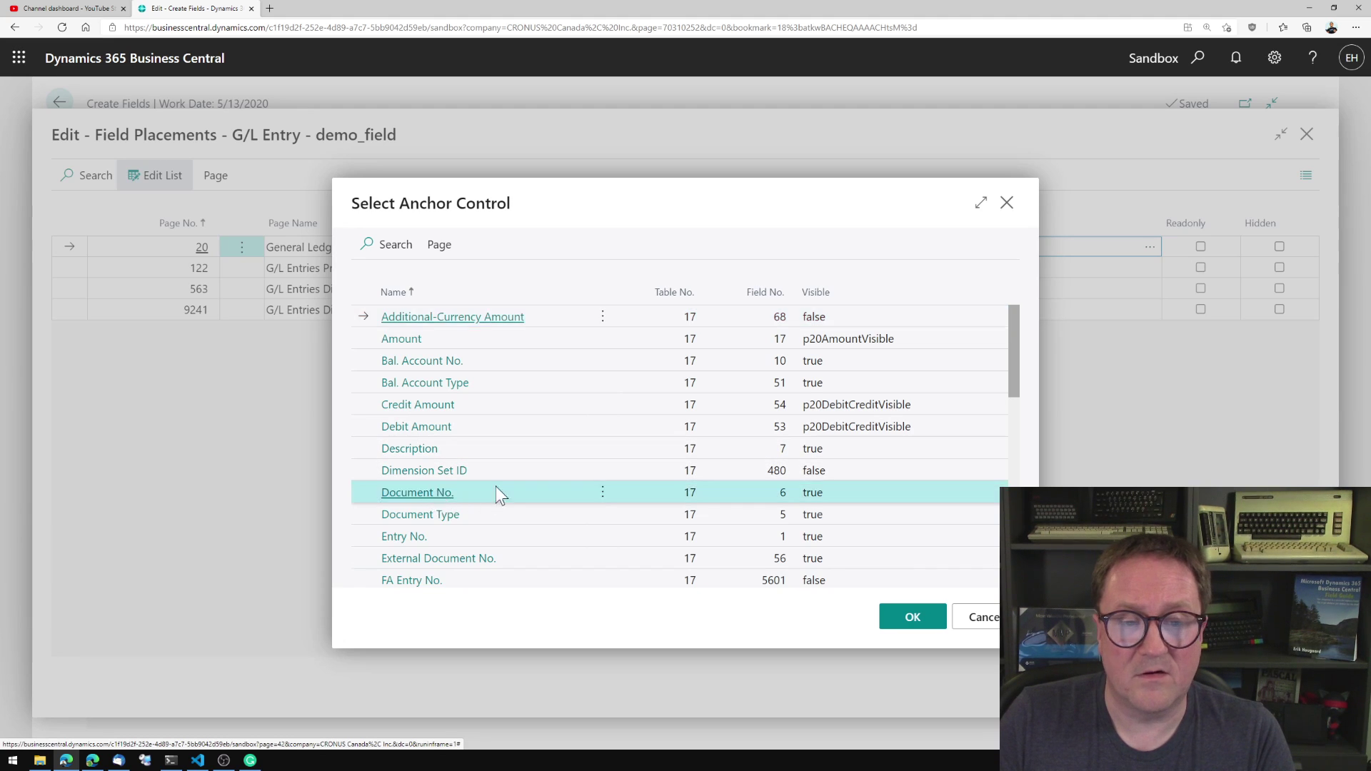
{"action": "key", "text": "Down"}
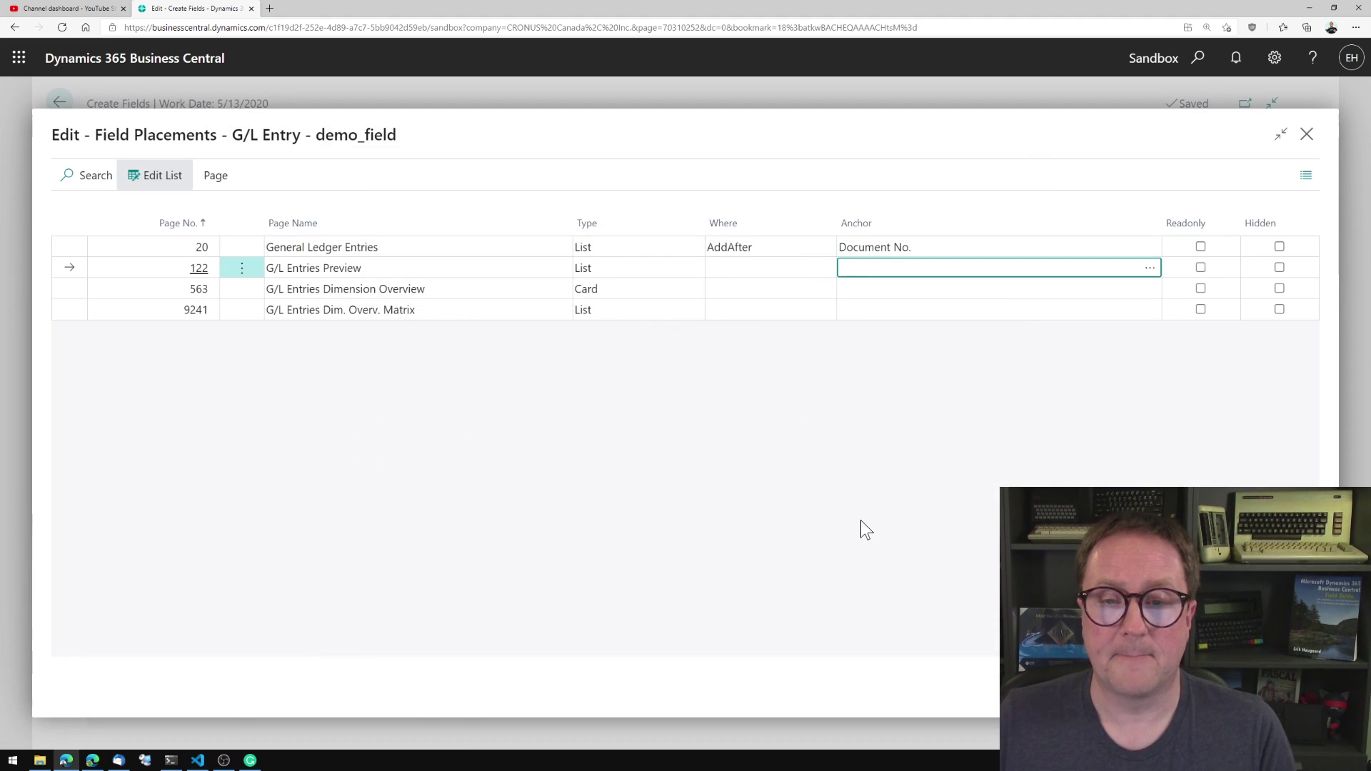
{"action": "key", "text": "shift+Tab"}
{"action": "key", "text": "Escape"}
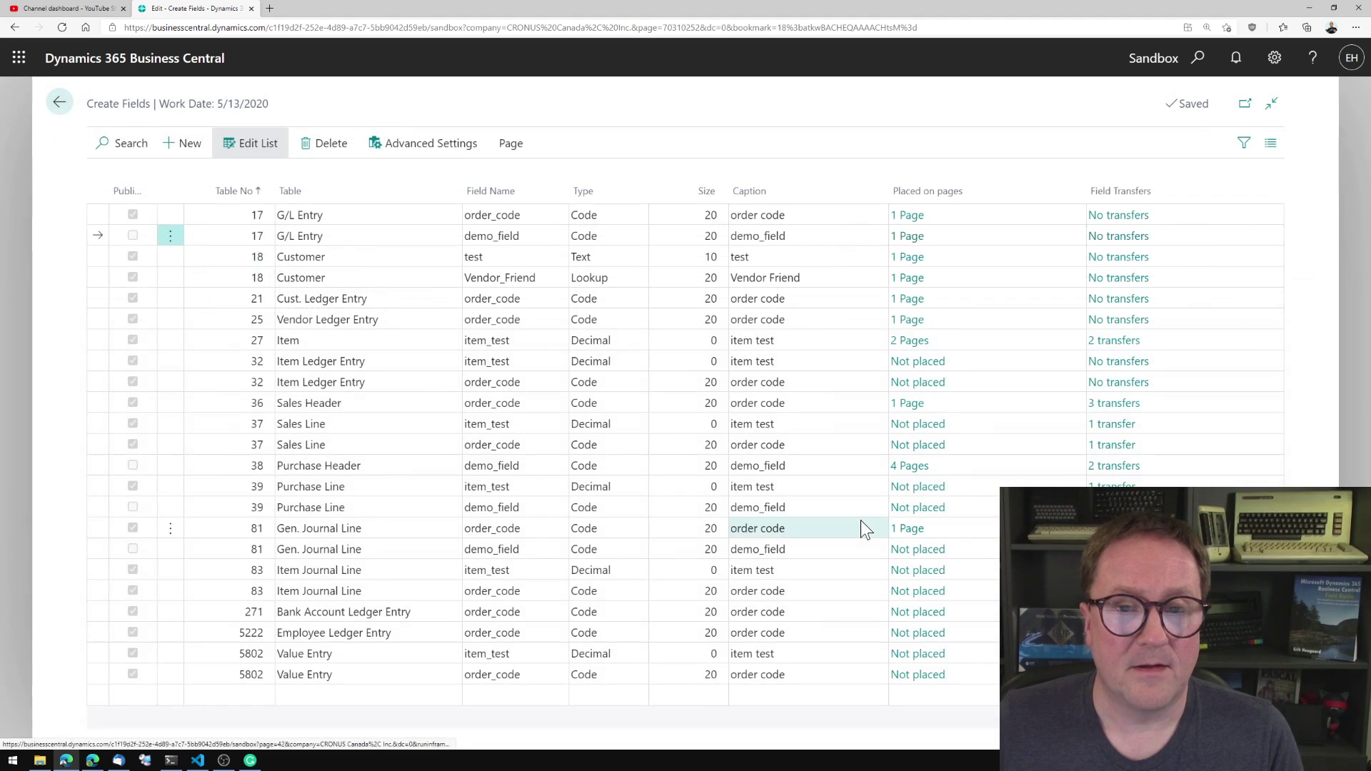
Publish the new fields and refresh deployment status until New Fields 1.0.0.36 shows Completed.
{"action": "key", "text": "Escape"}
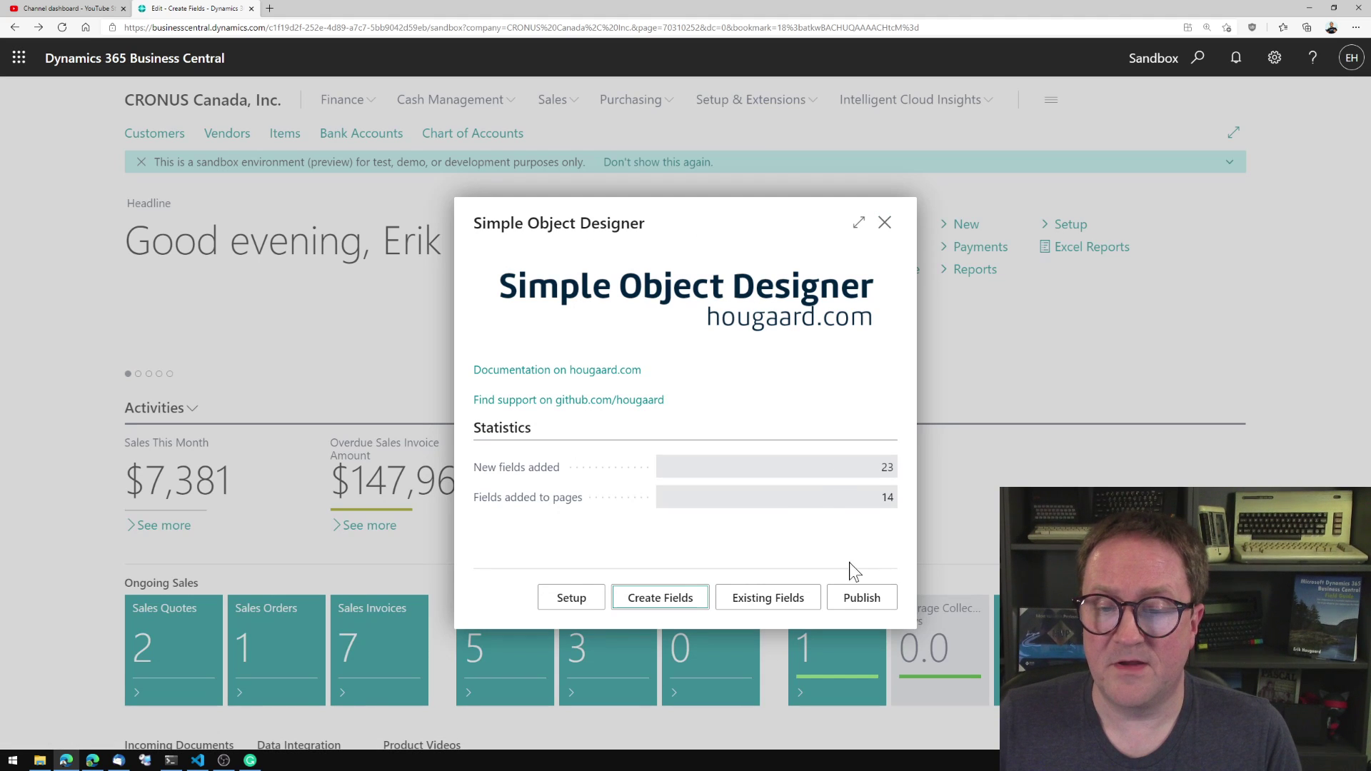
{"action": "left_click", "coordinate": [855, 606]}
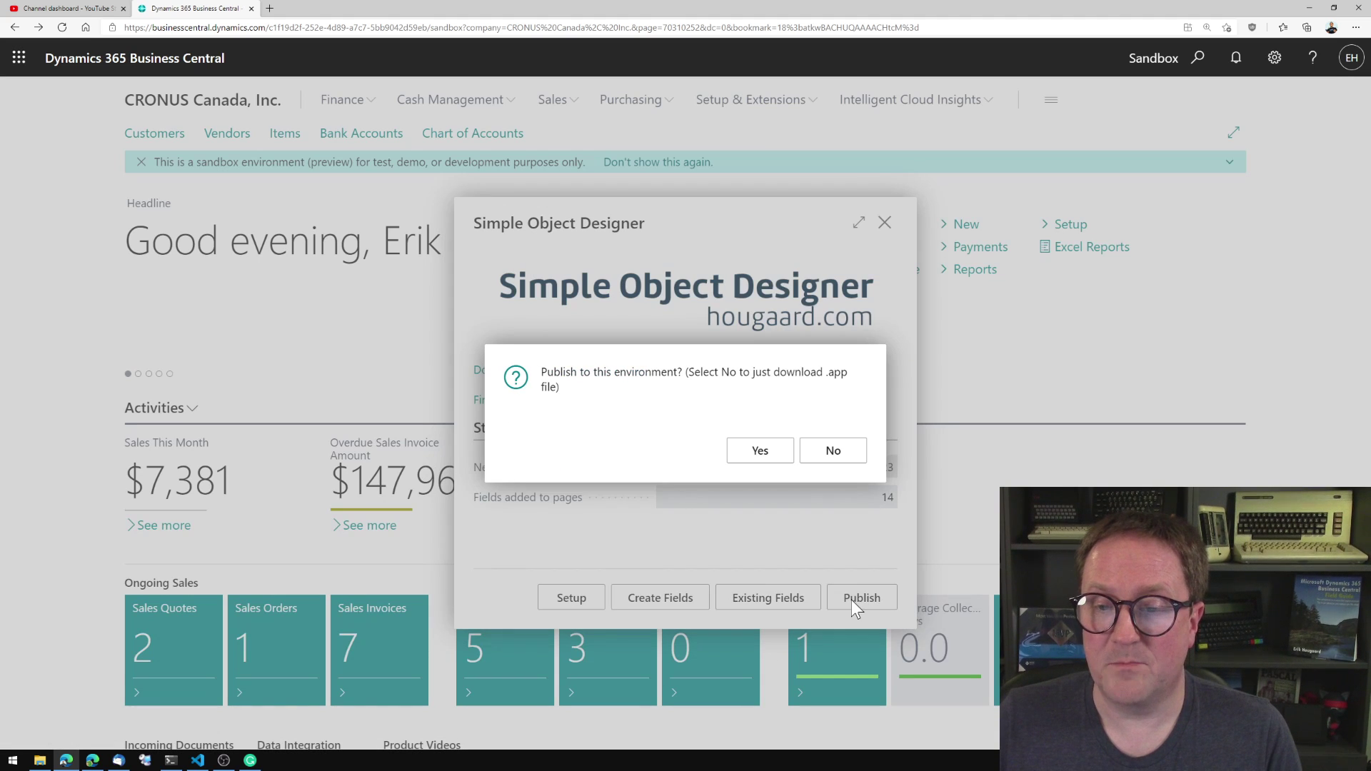
{"action": "left_click", "coordinate": [764, 452]}
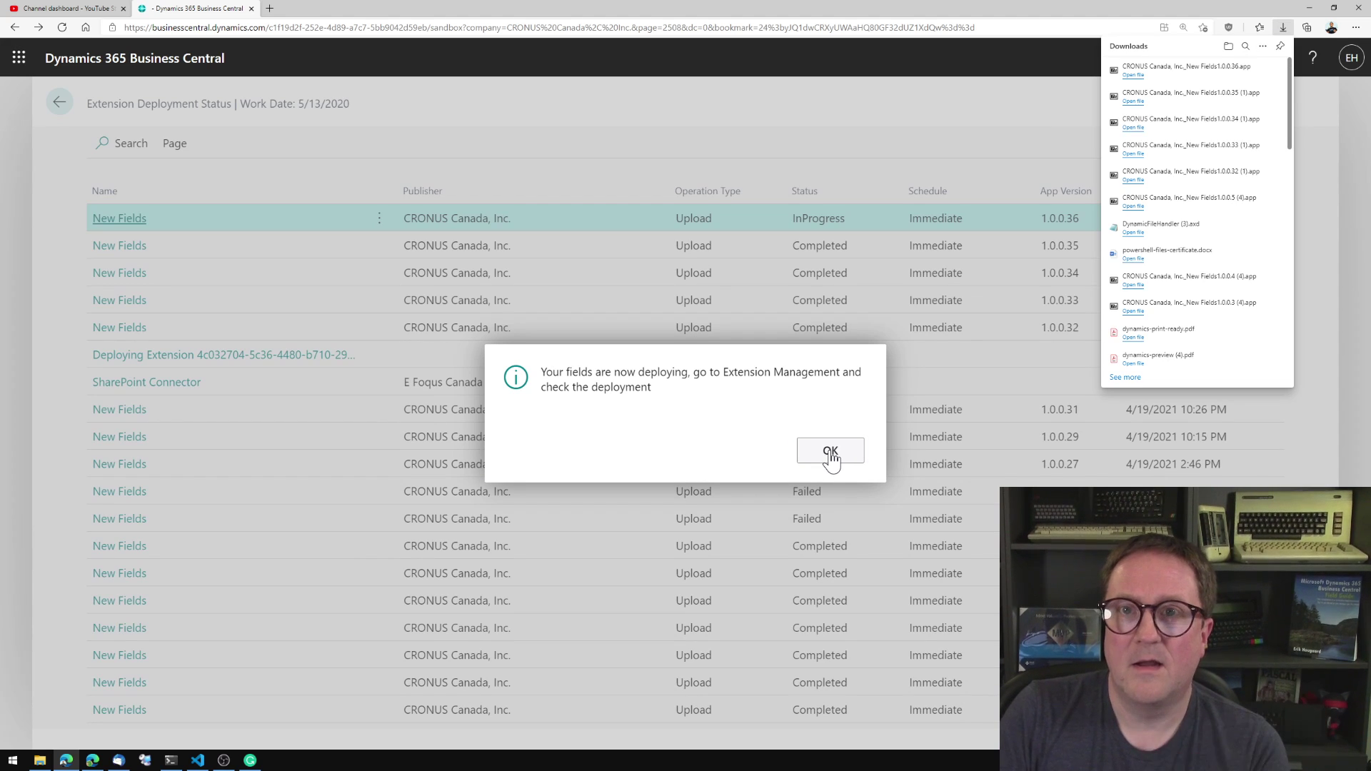
{"action": "left_click", "coordinate": [1285, 28]}
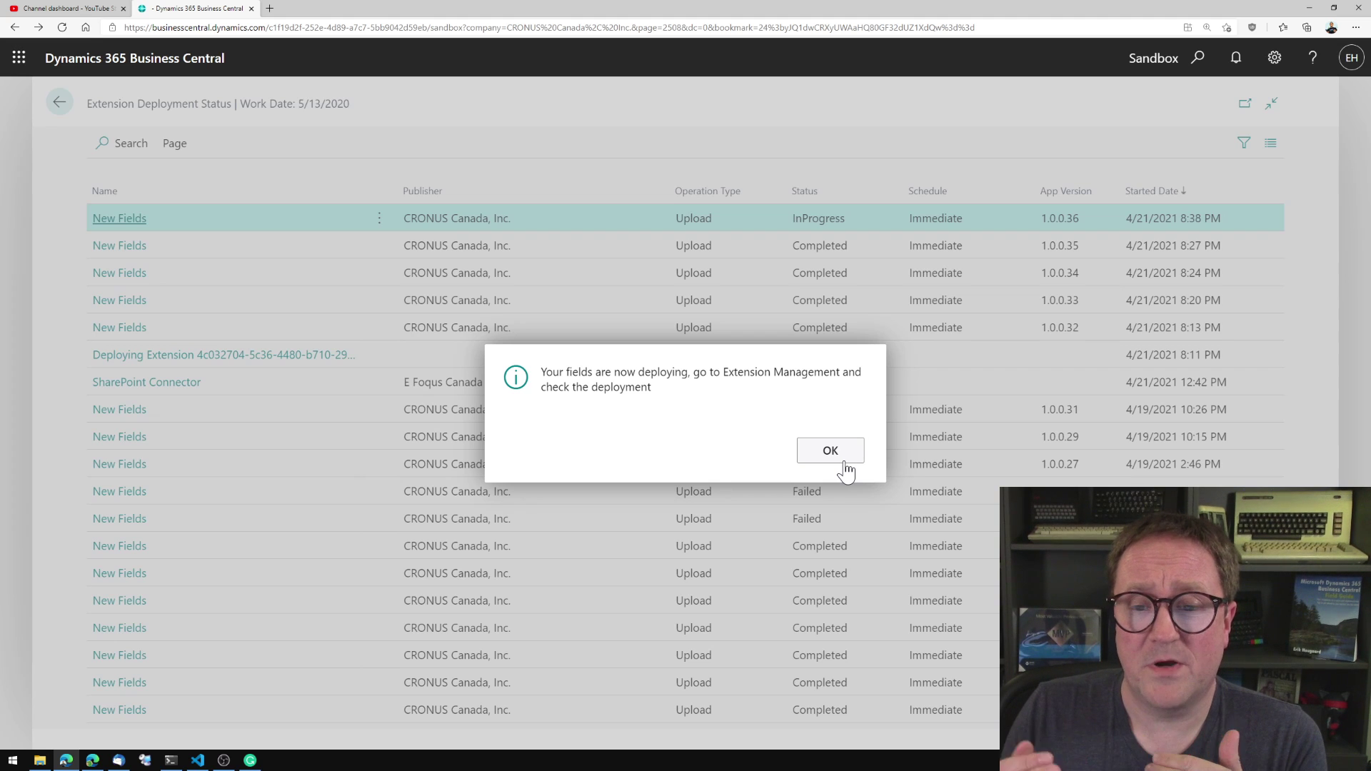
{"action": "left_click", "coordinate": [822, 457]}
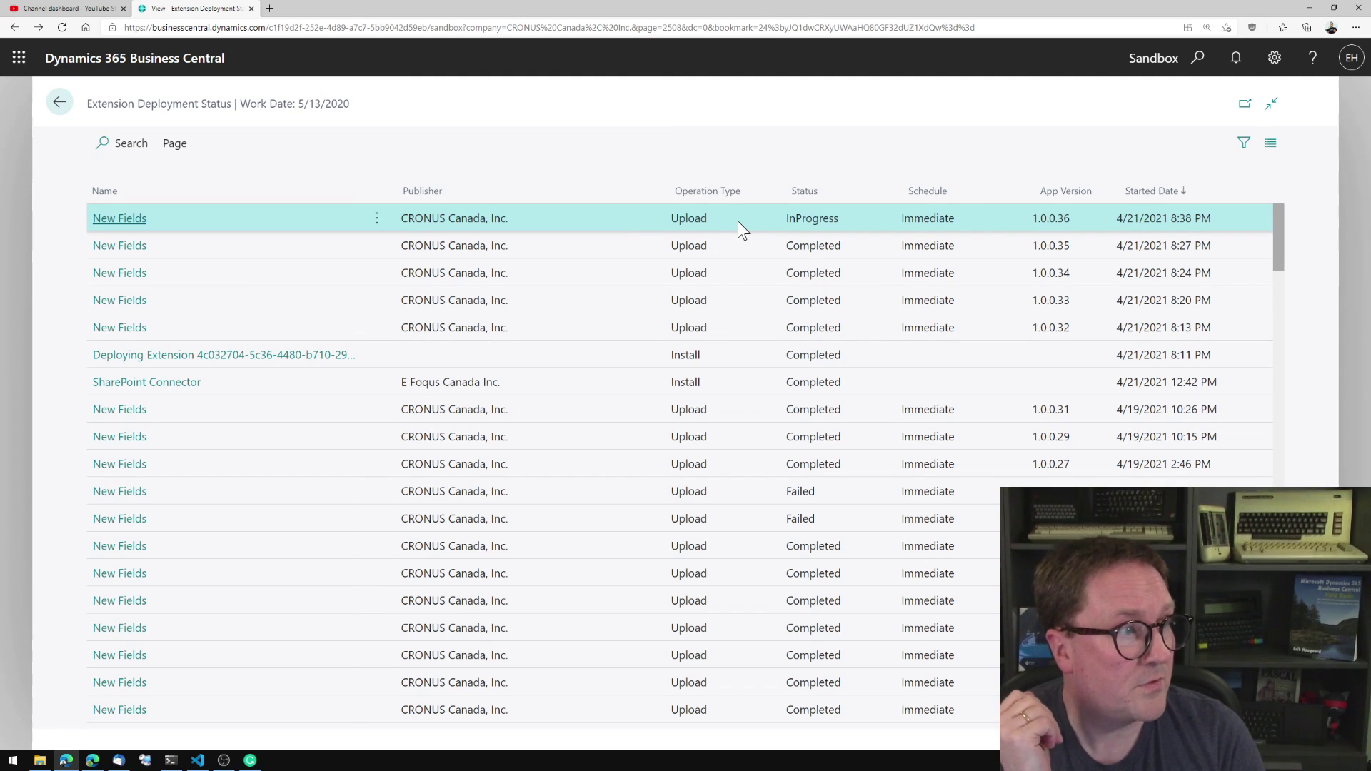
{"action": "key", "text": "F5"}
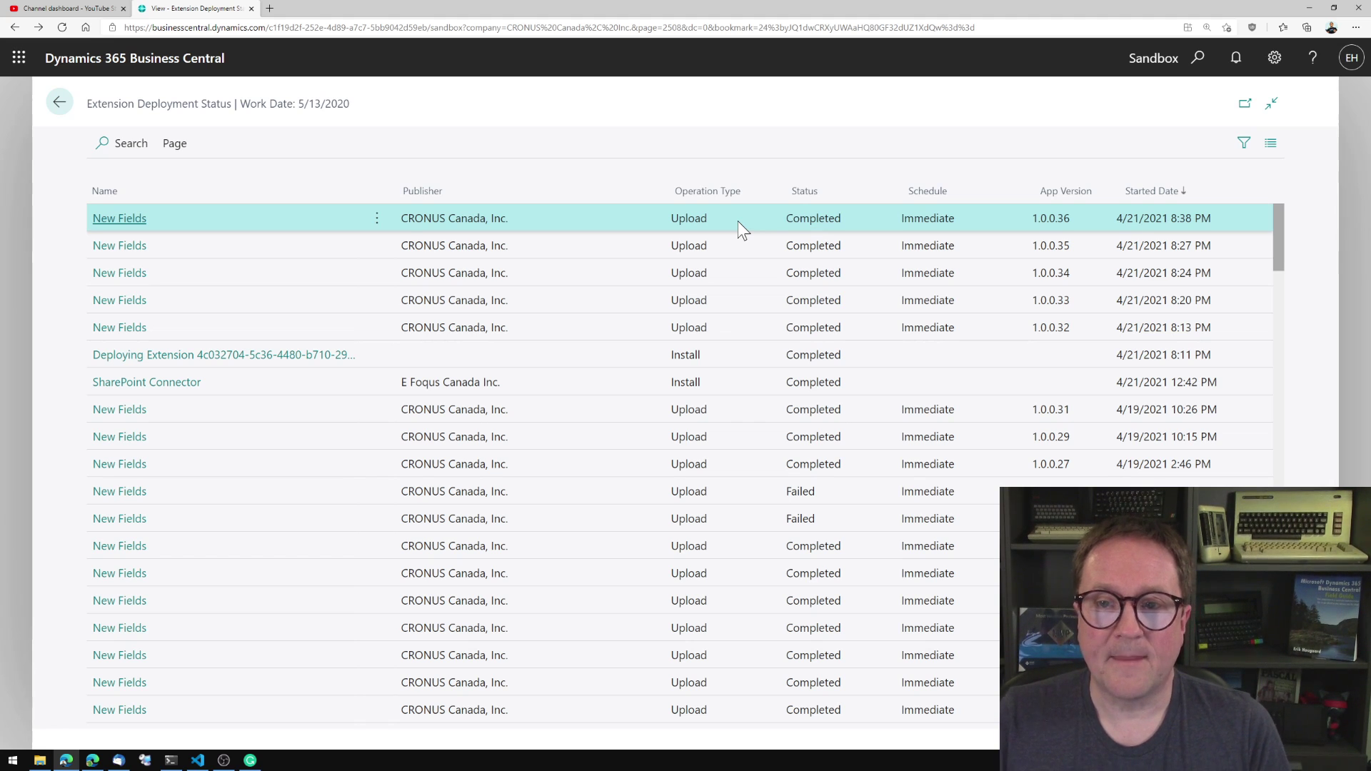
Find Purchase Orders through Tell Me and open purchase order 106001.
{"action": "key", "text": "Escape"}
{"action": "key", "text": "Escape"}
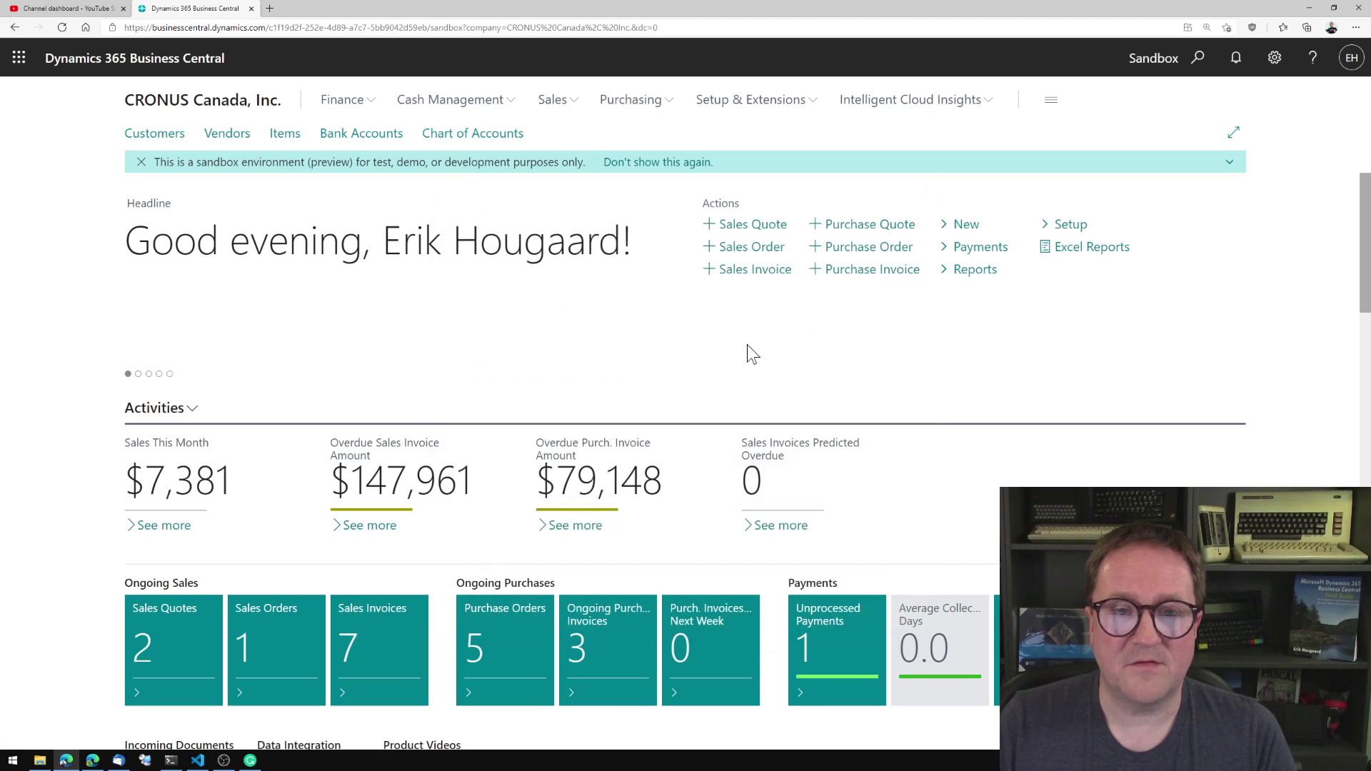
{"action": "key", "text": "alt+q"}
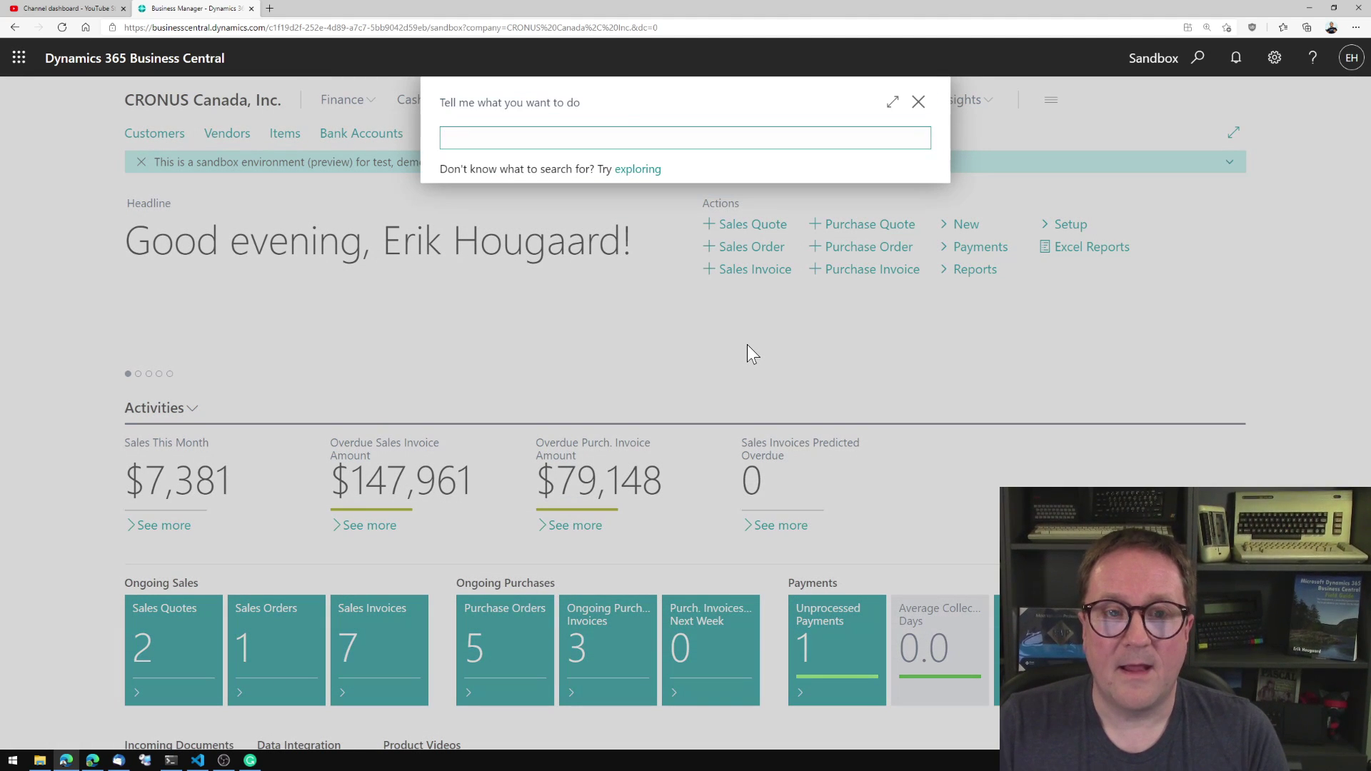
{"action": "type", "text": "purchase"}
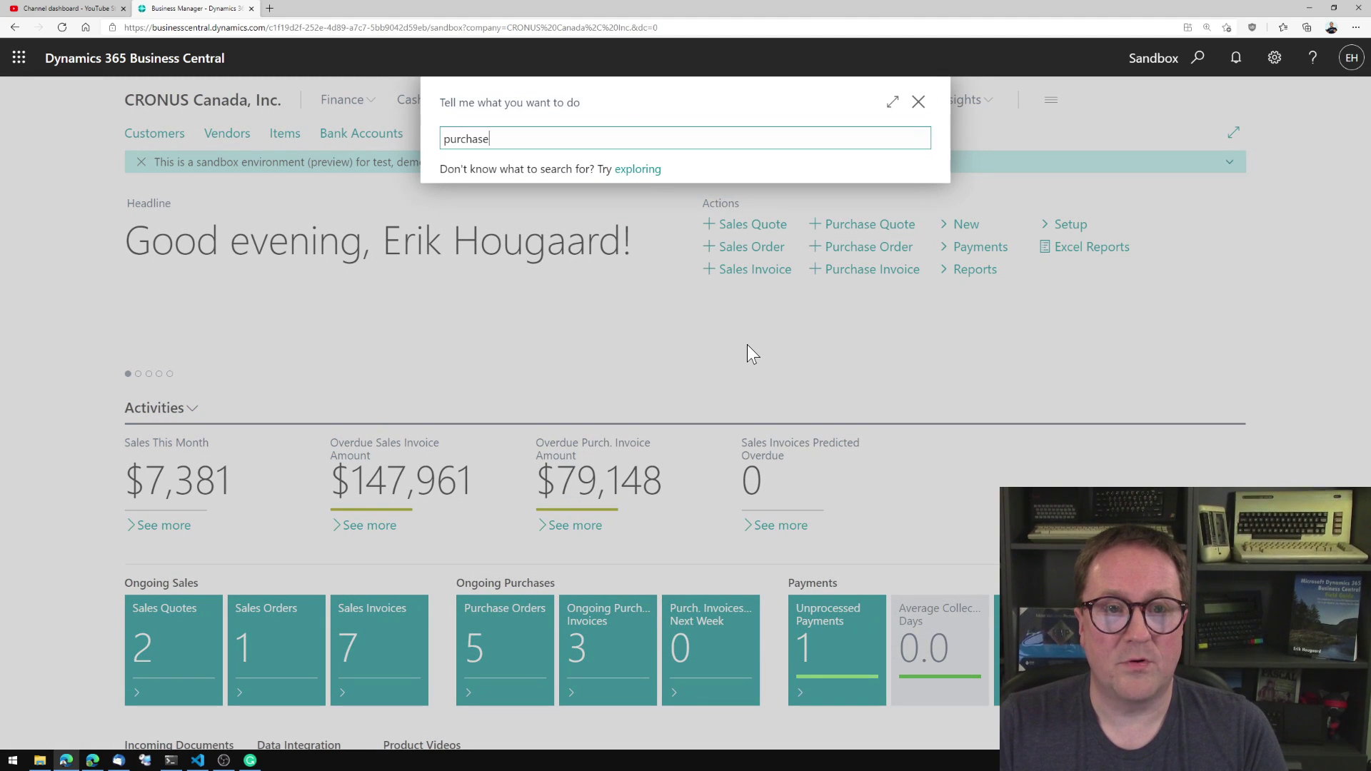
{"action": "type", "text": " order"}
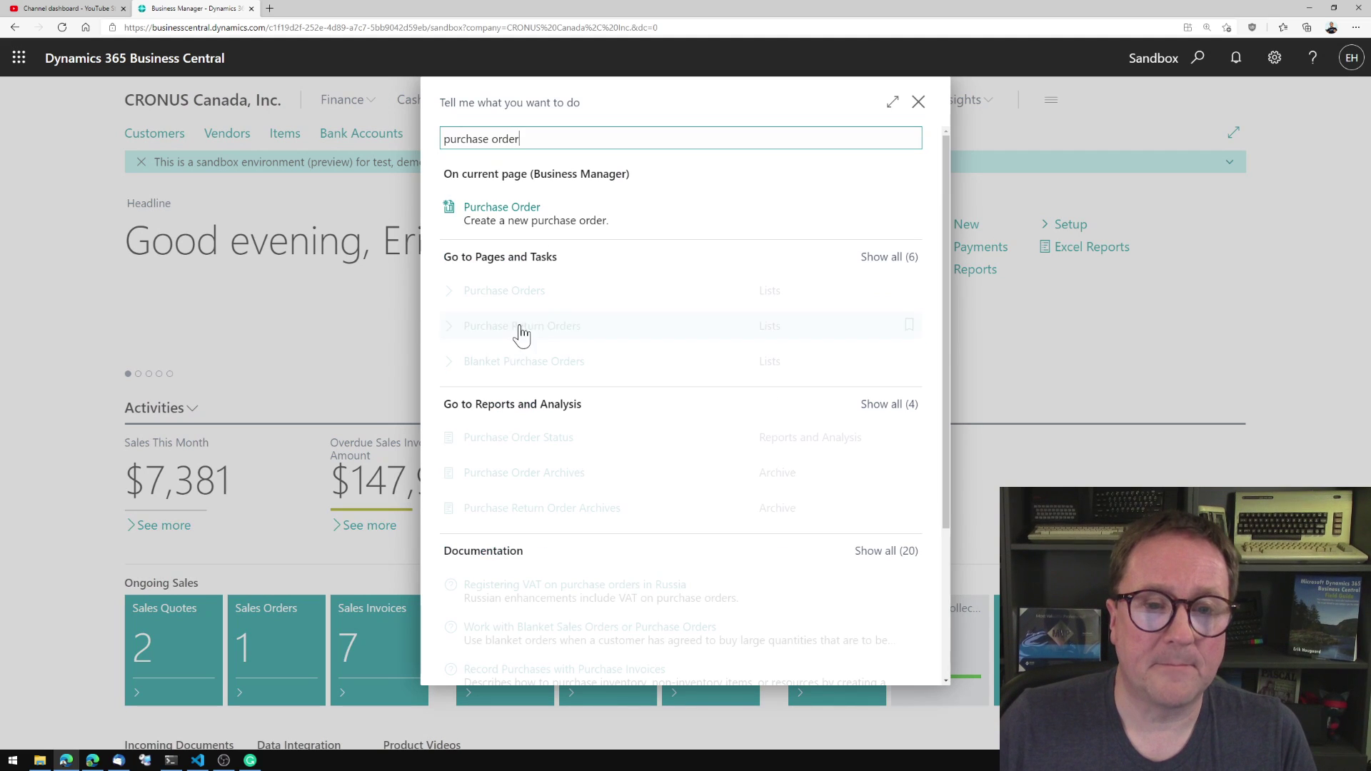
{"action": "left_click", "coordinate": [524, 296]}
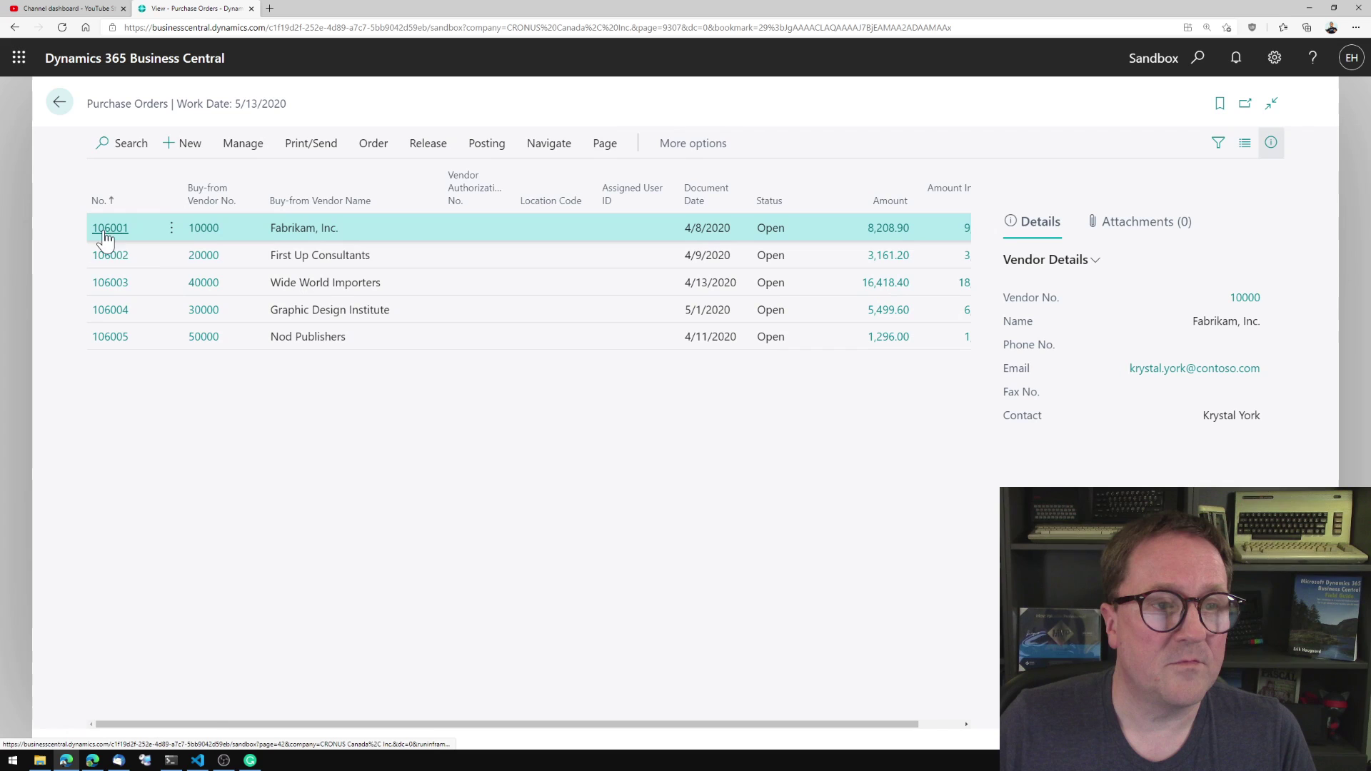
{"action": "left_click", "coordinate": [110, 229]}
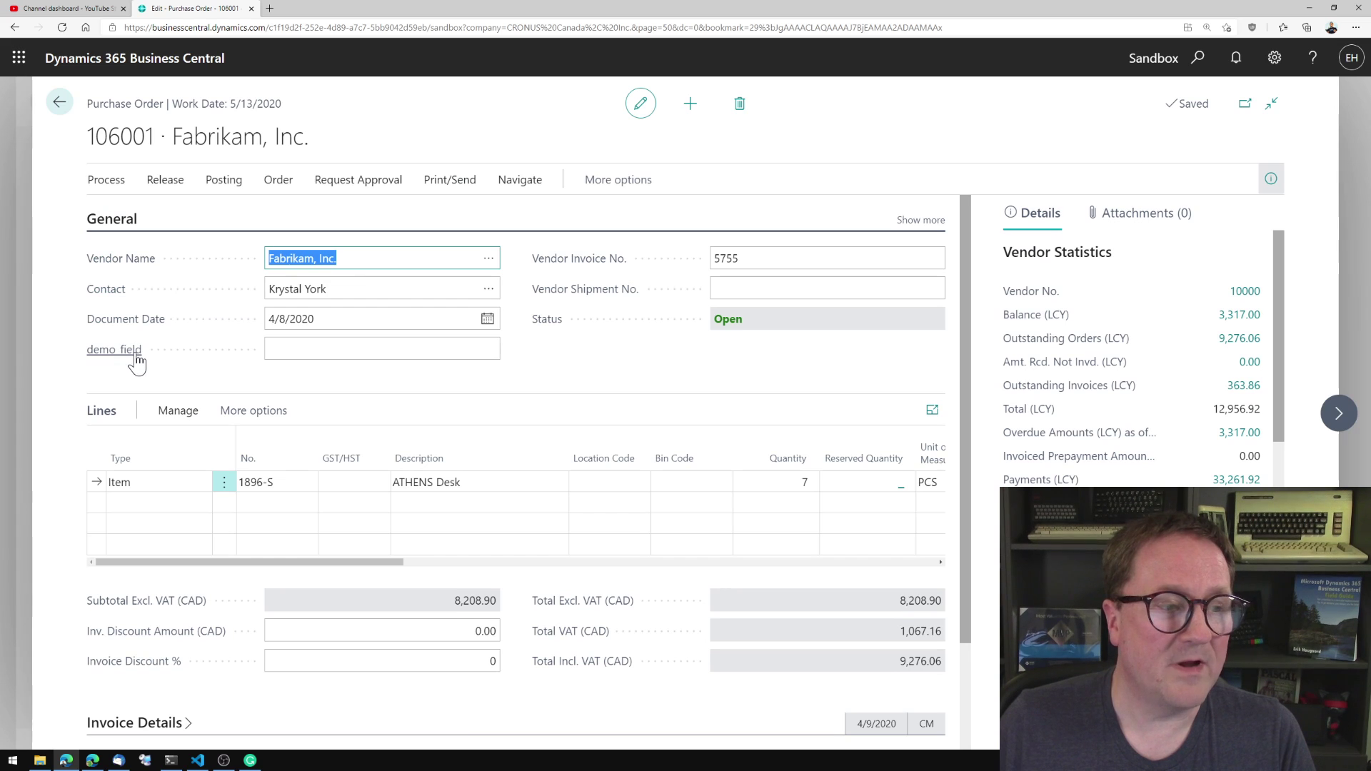
Enter VIDEO DEMO in the order's demo_field.
{"action": "left_click", "coordinate": [297, 351]}
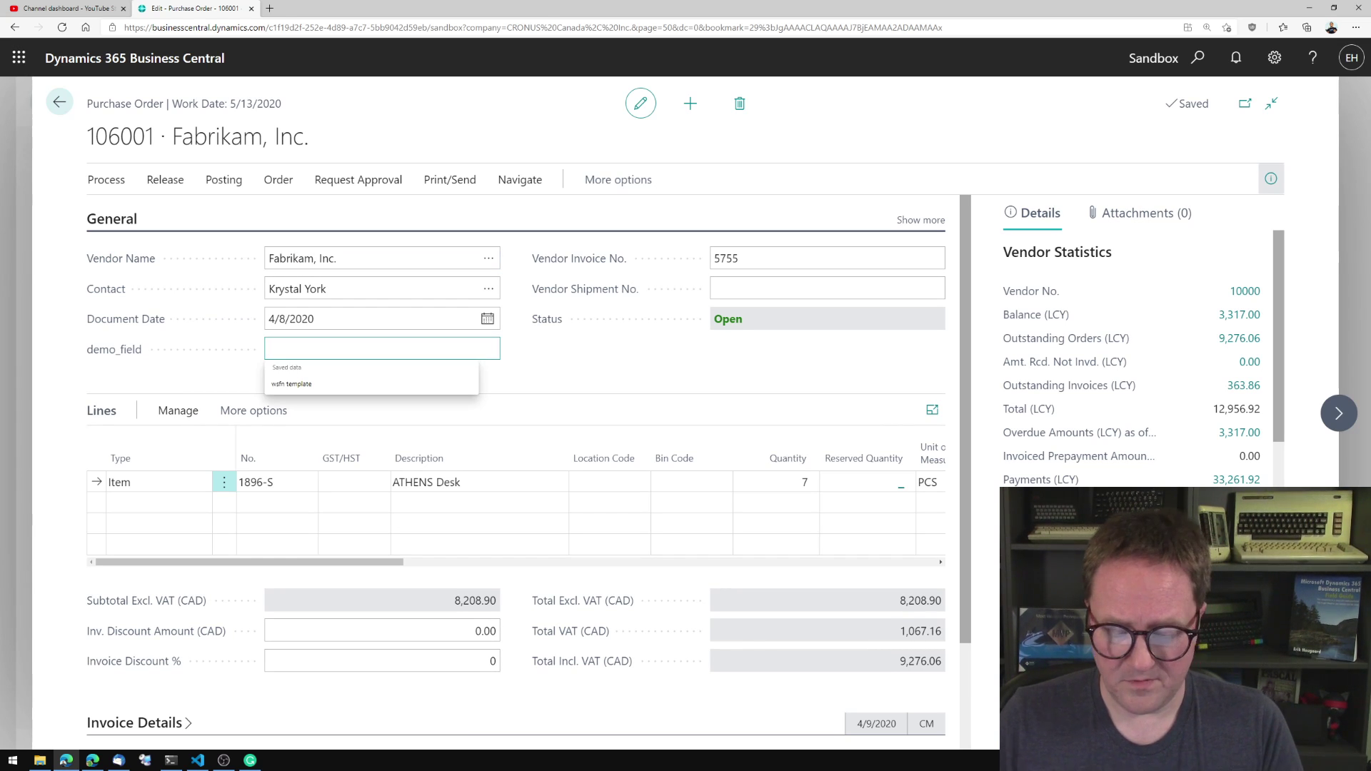
{"action": "type", "text": "video demo"}
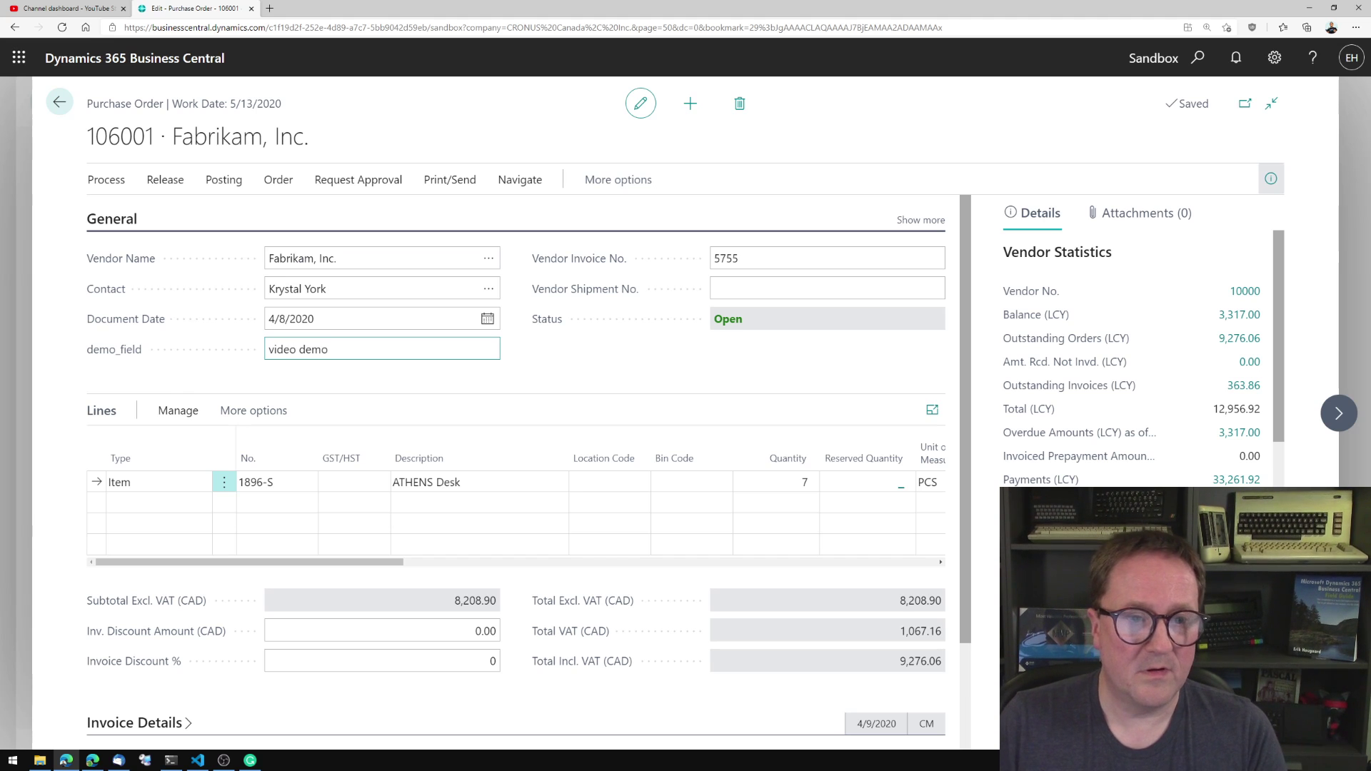
{"action": "key", "text": "Tab"}
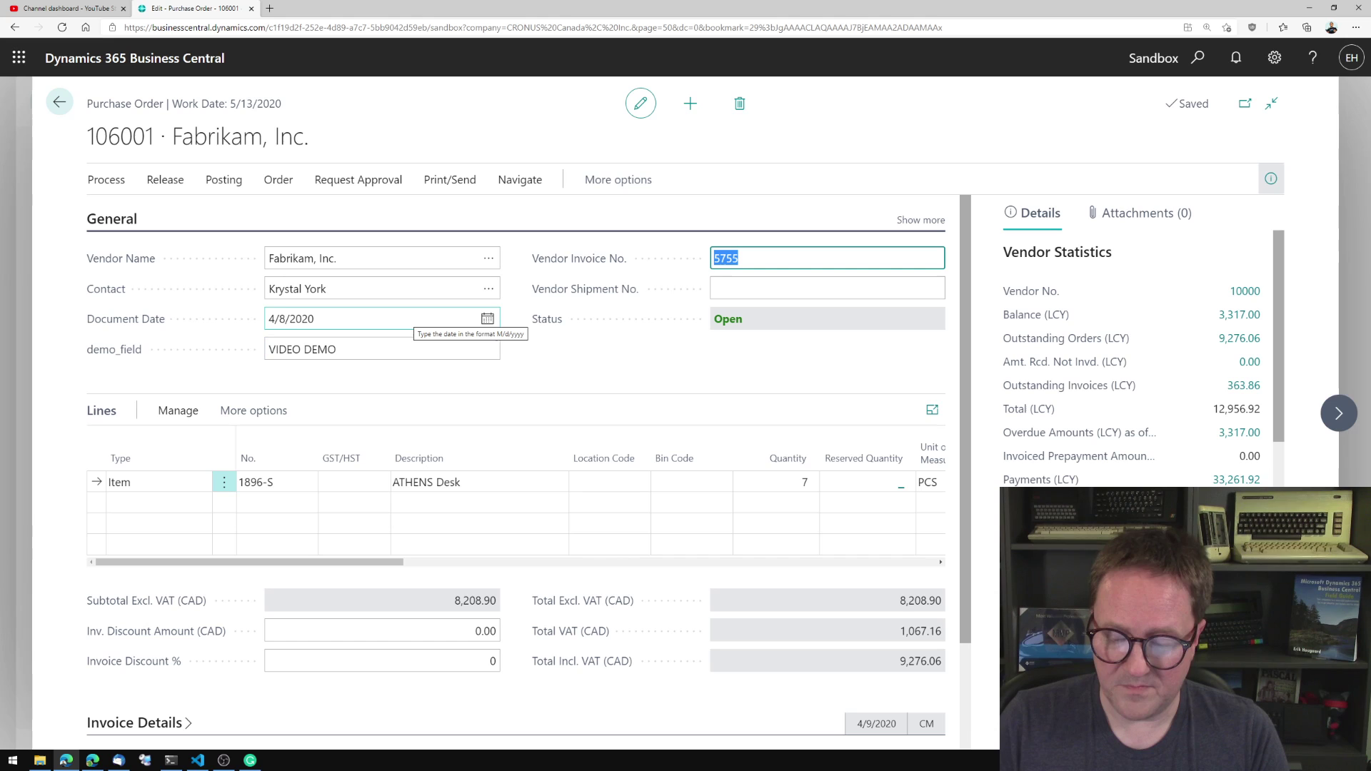
Receive and invoice order 106001, then open posted invoice 108209 and its Invoice actions.
{"action": "key", "text": "F9"}
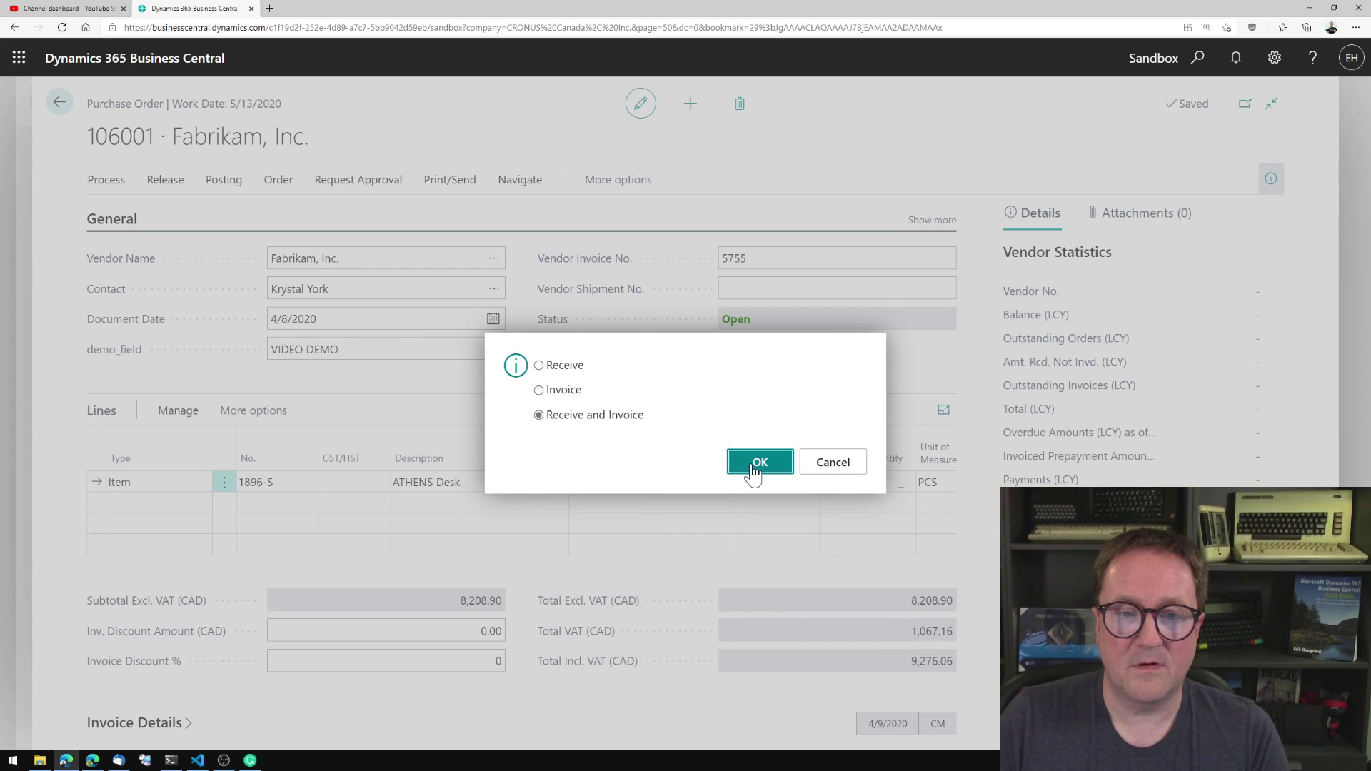
{"action": "left_click", "coordinate": [758, 464]}
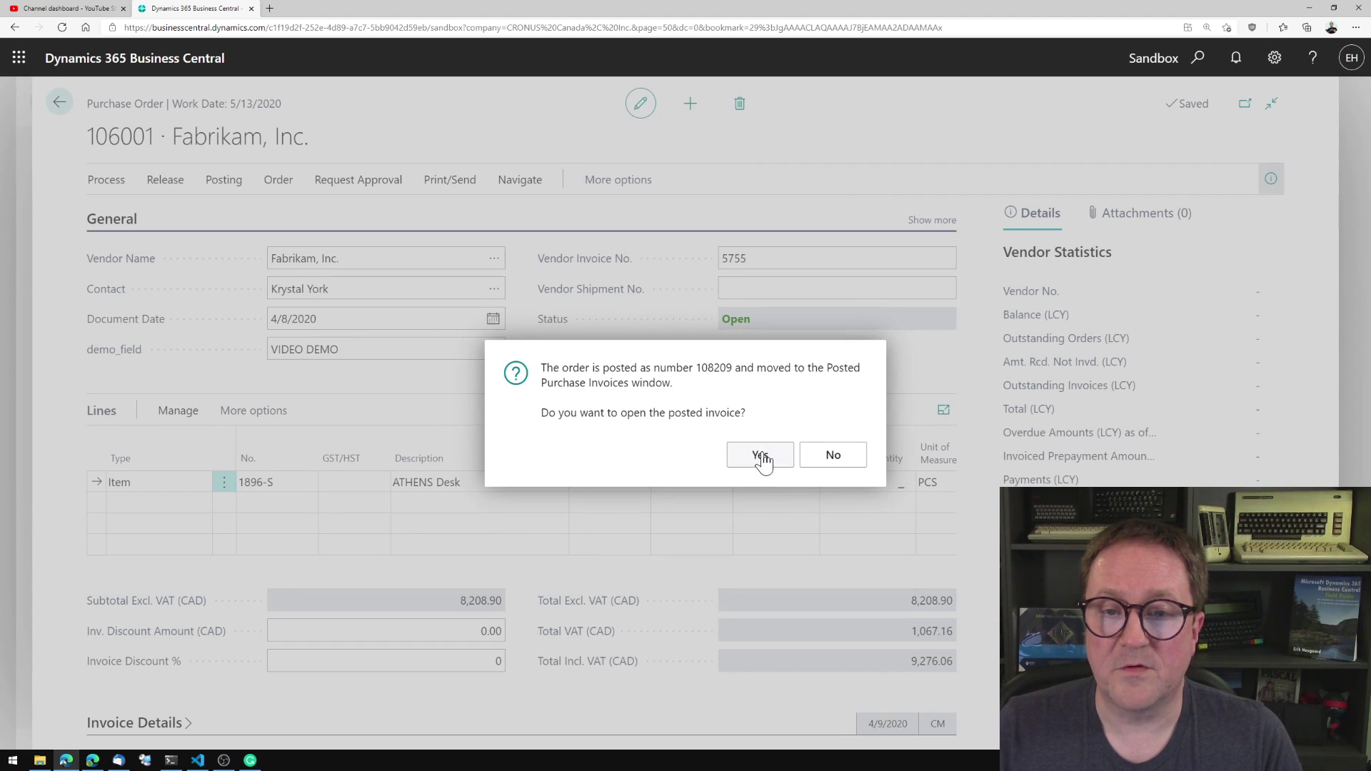
{"action": "left_click", "coordinate": [760, 456]}
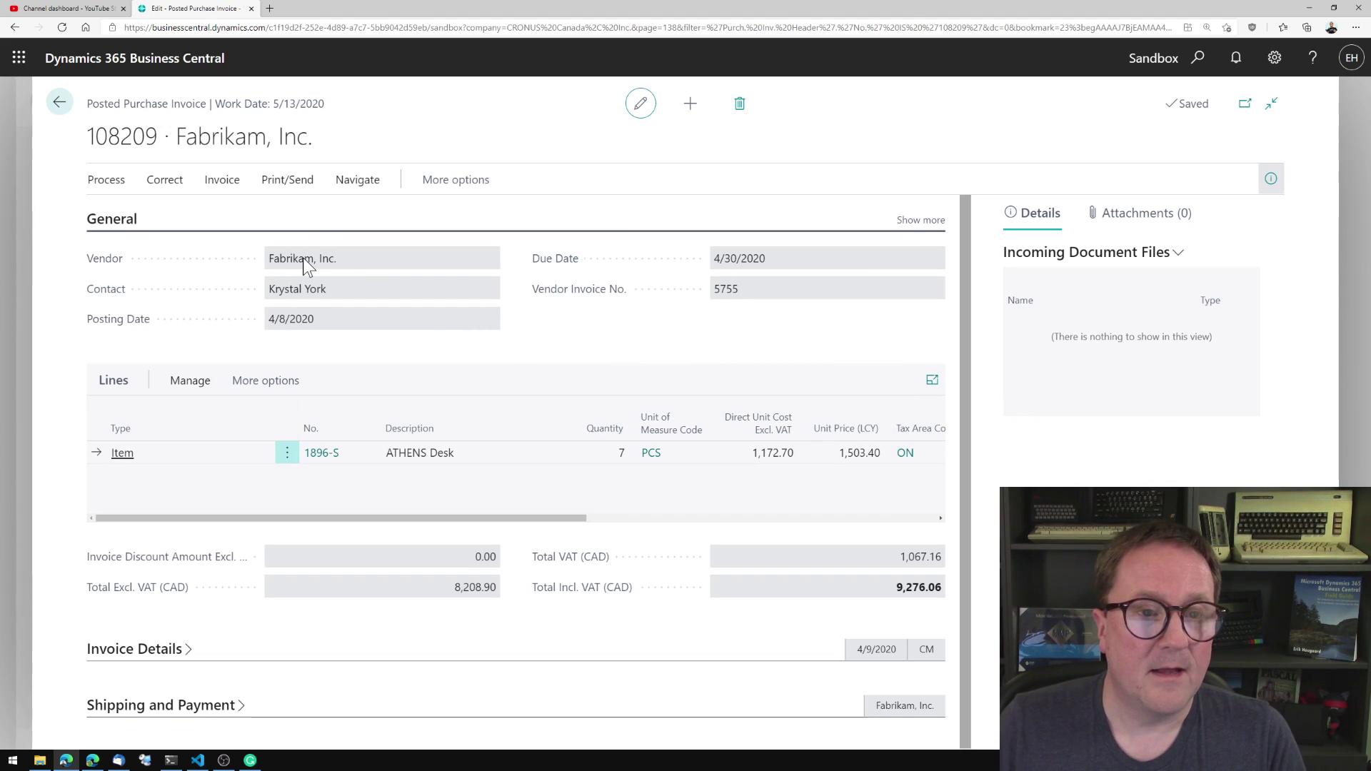
{"action": "left_click", "coordinate": [218, 182]}
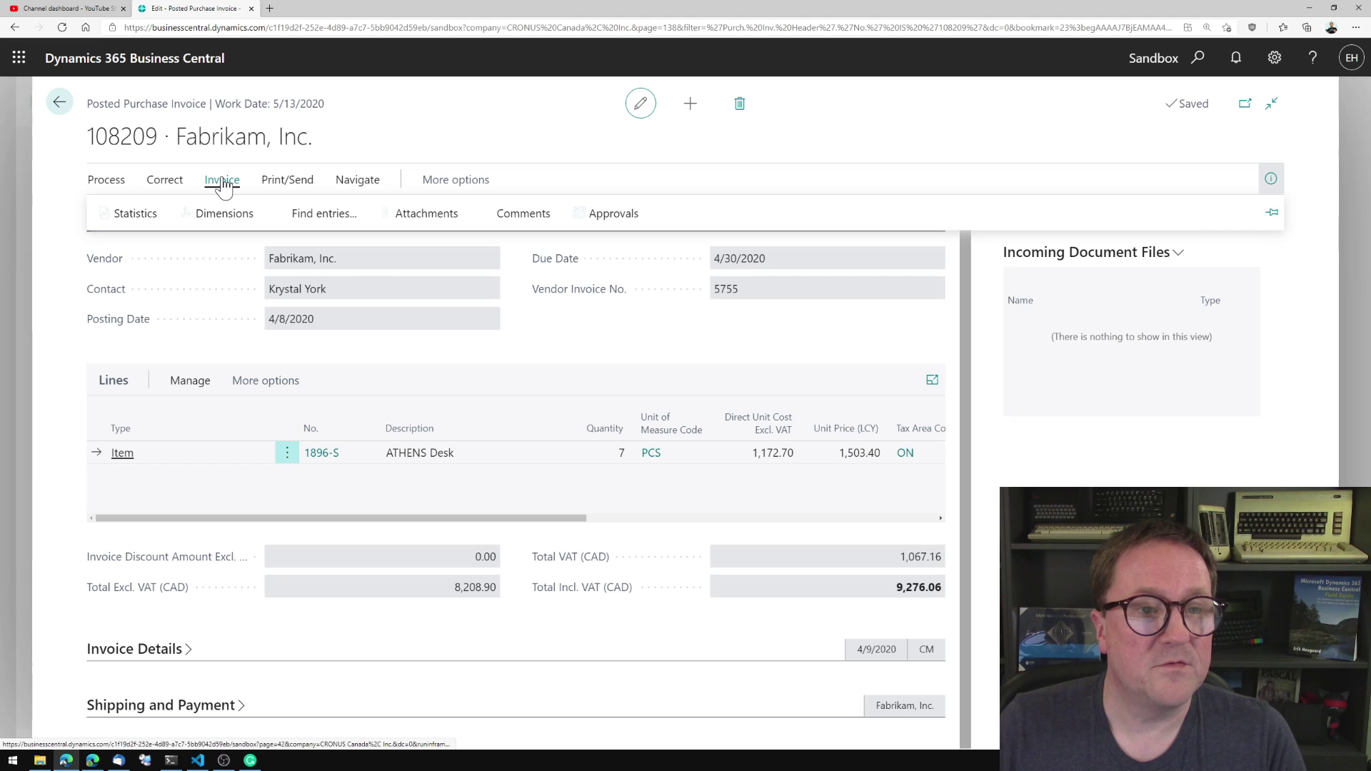
Check that invoice 108209's G/L entries 54100 and 22300 carry demo_field, then return to Purchase Orders.
{"action": "left_click", "coordinate": [324, 228]}
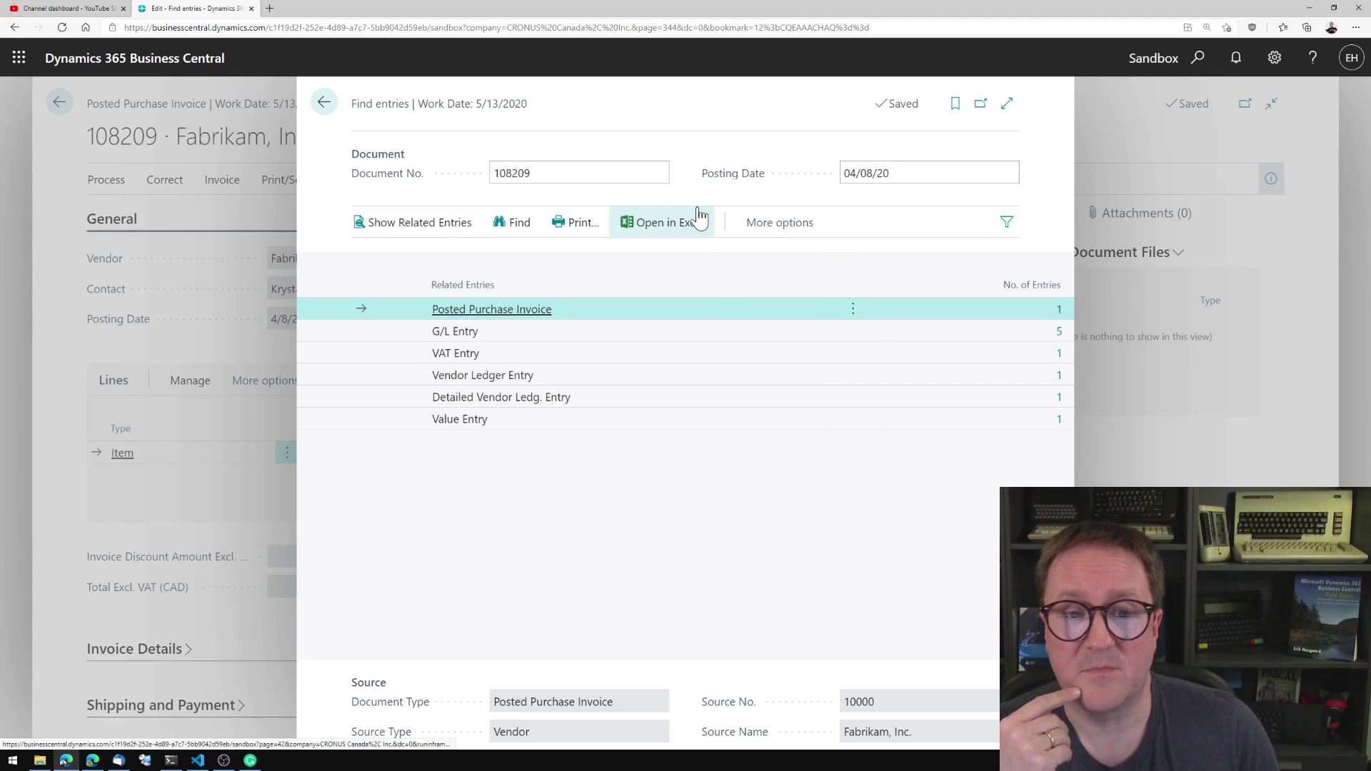
{"action": "left_click", "coordinate": [1059, 332]}
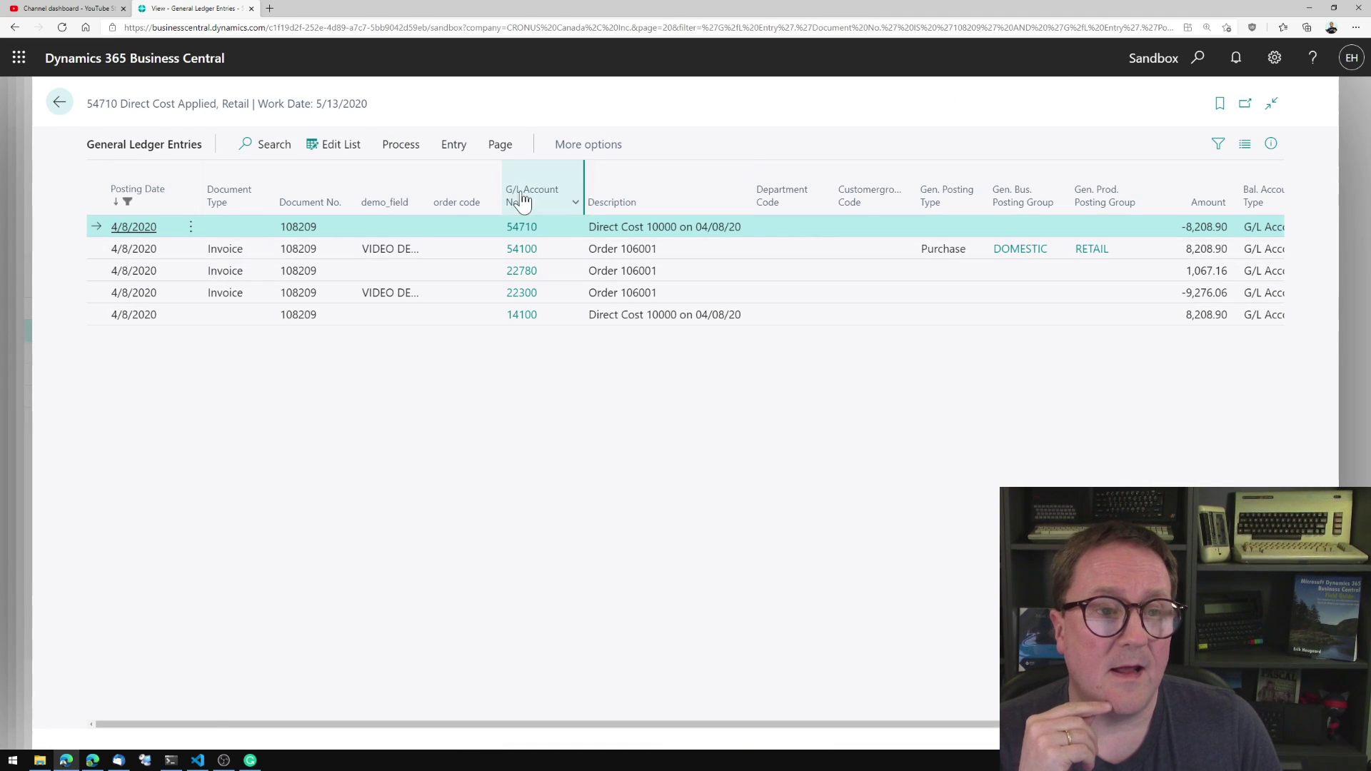
{"action": "left_click", "coordinate": [387, 253]}
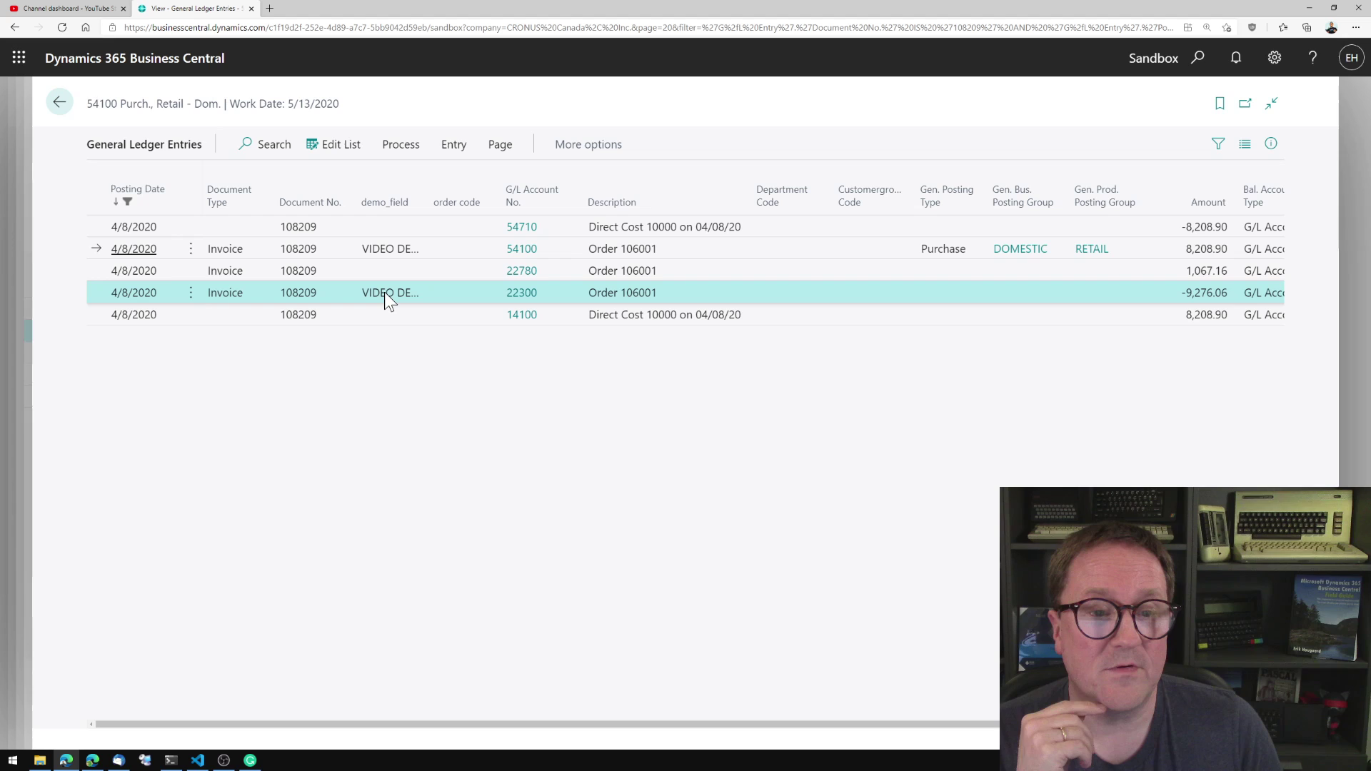
{"action": "left_click", "coordinate": [392, 246]}
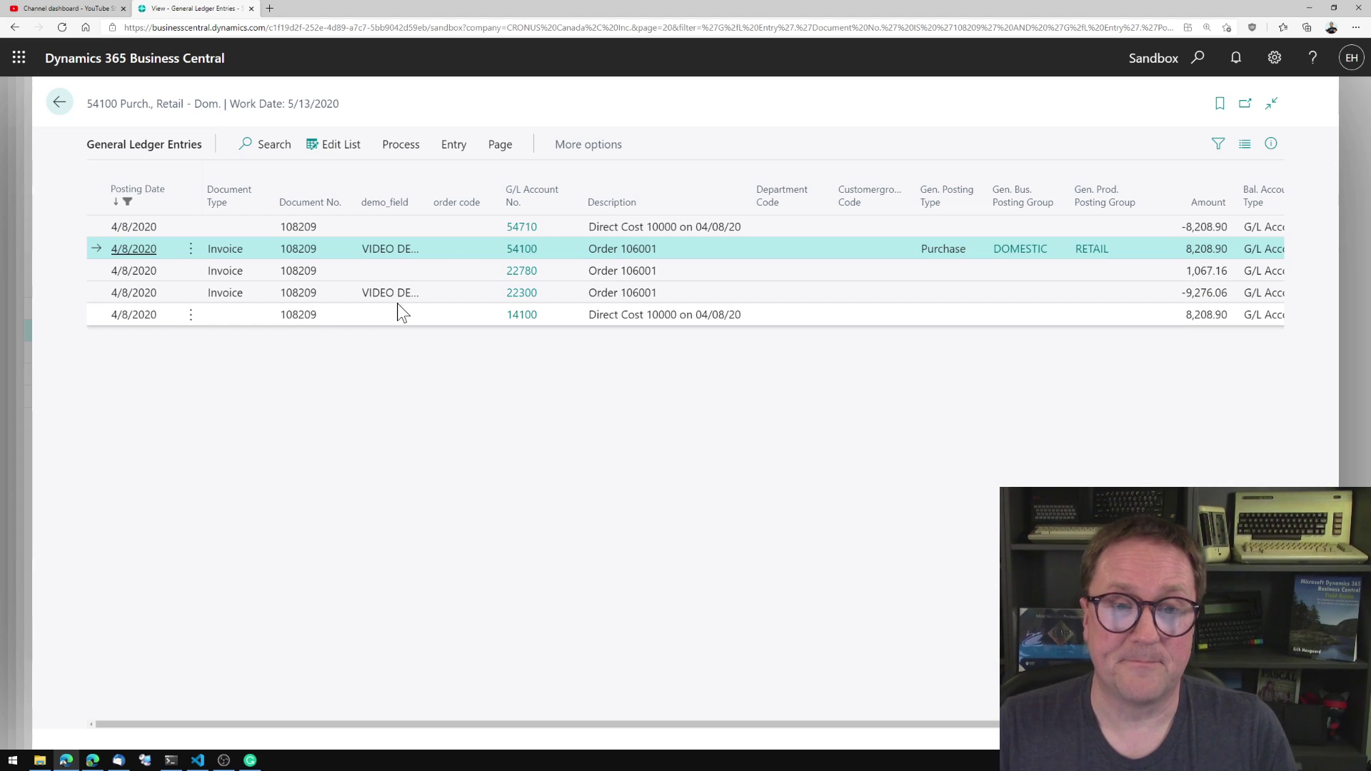
{"action": "key", "text": "Escape"}
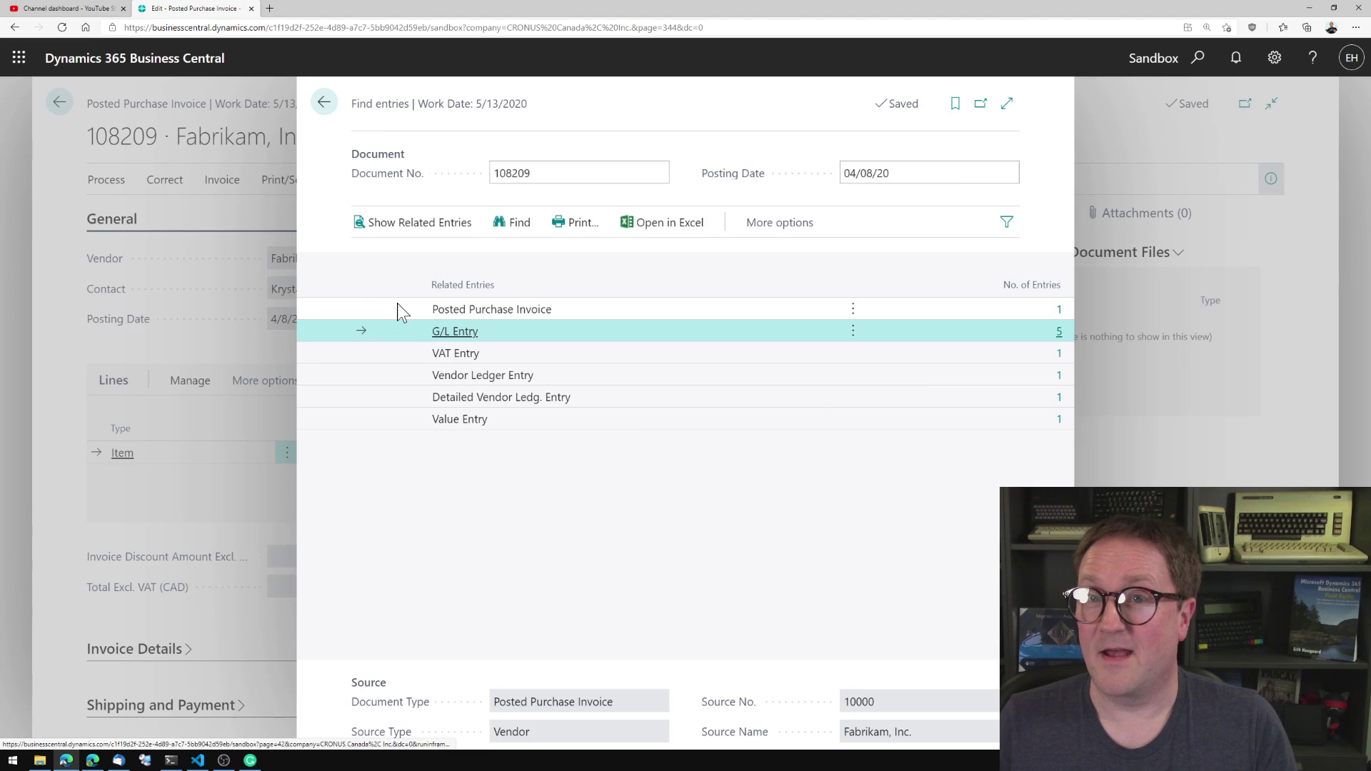
{"action": "key", "text": "Escape"}
{"action": "key", "text": "Escape"}
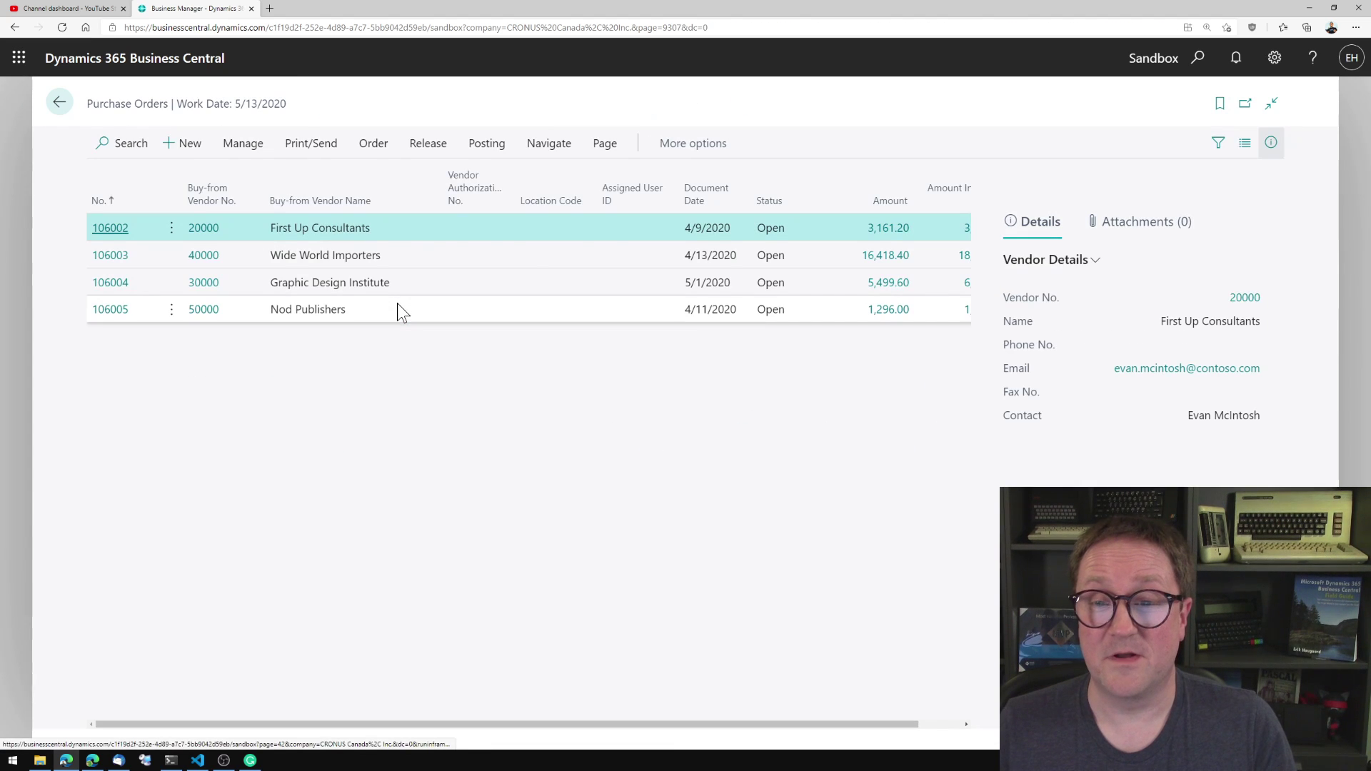
Go back to the Role Center and search 'simple' to launch the Simple Object Designer.
{"action": "key", "text": "Escape"}
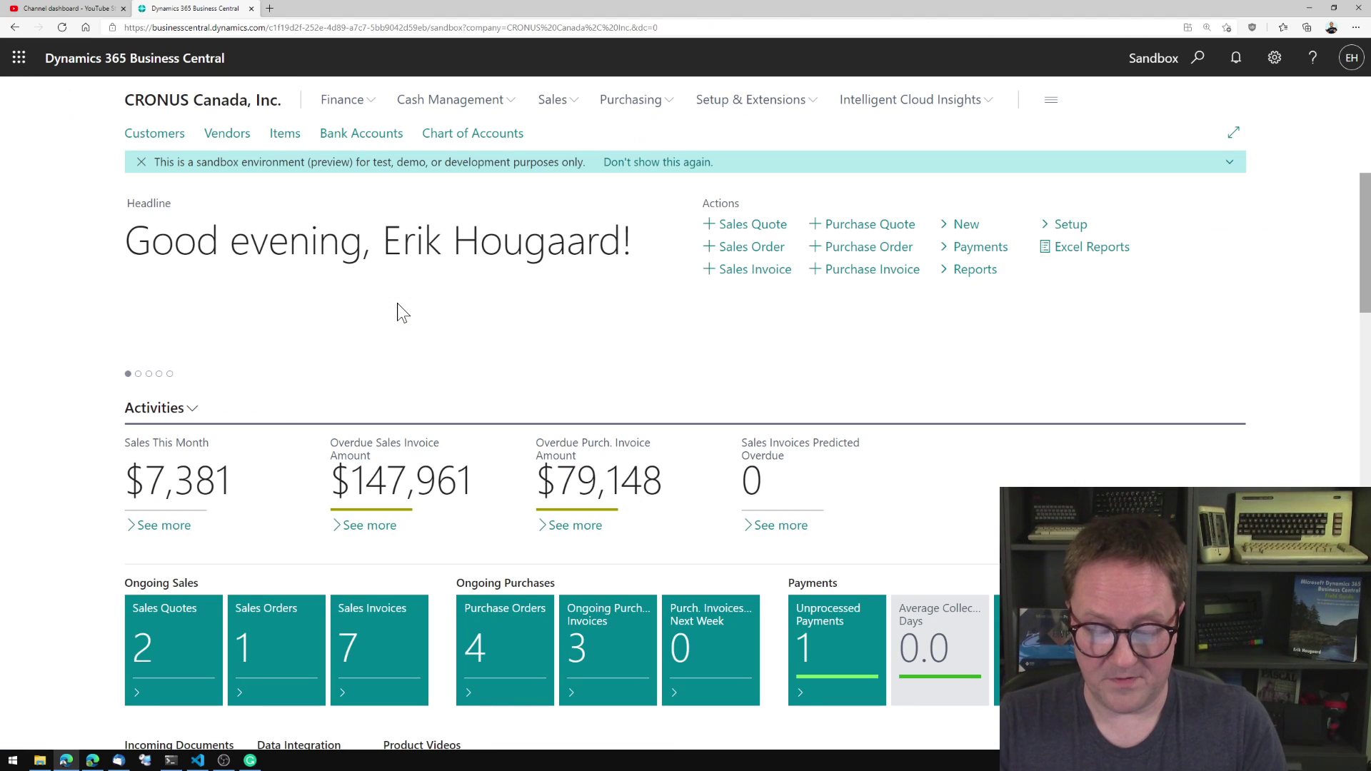
{"action": "key", "text": "alt+q"}
{"action": "type", "text": "simple"}
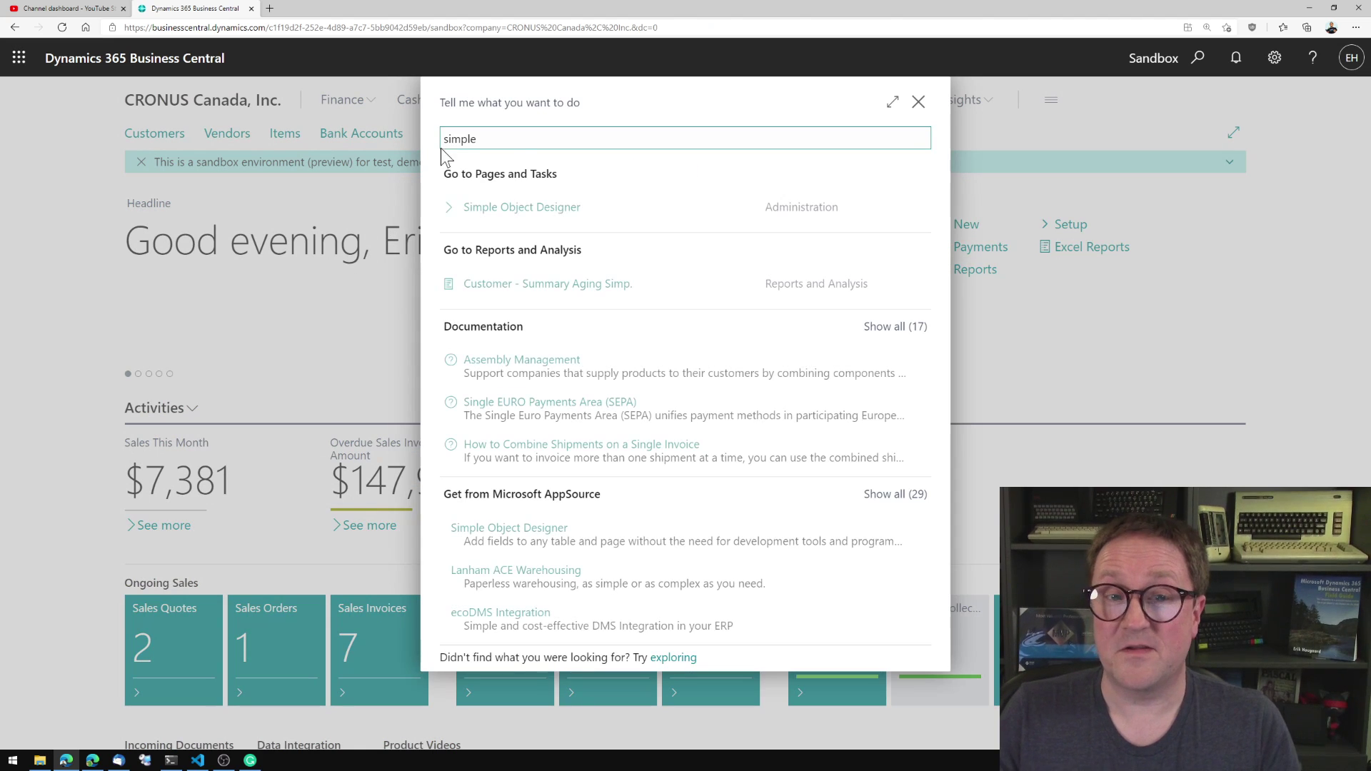
{"action": "left_click", "coordinate": [556, 209]}
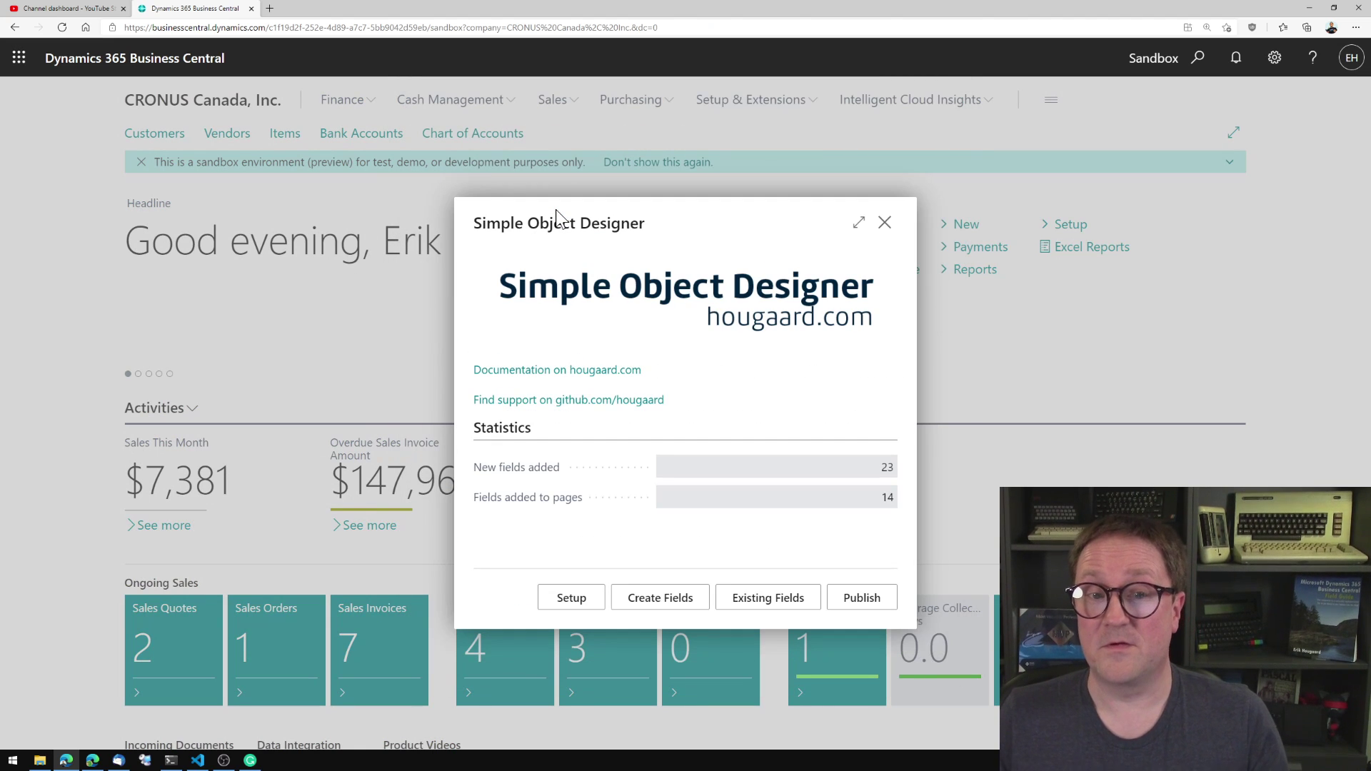